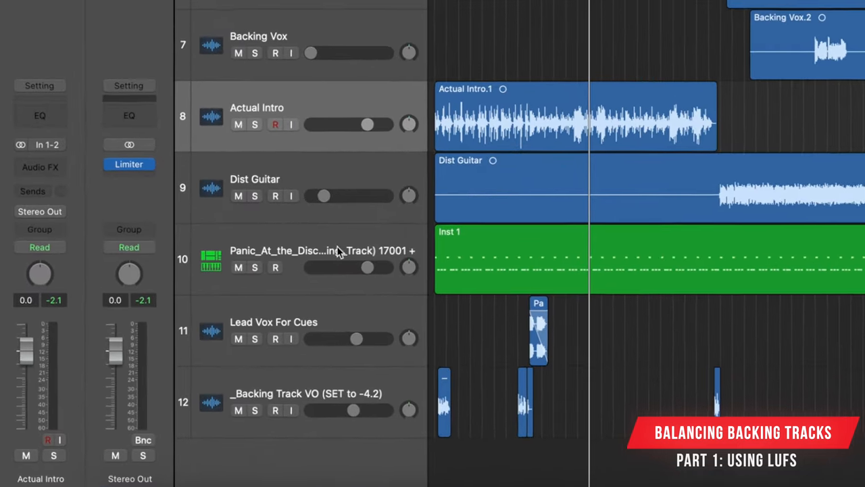
# Mute the MIDI instrument track in the track headers.
pyautogui.click(242, 265)
# Mute the Lead Vox For Cues and Backing Track VO cue tracks.
pyautogui.click(242, 336)
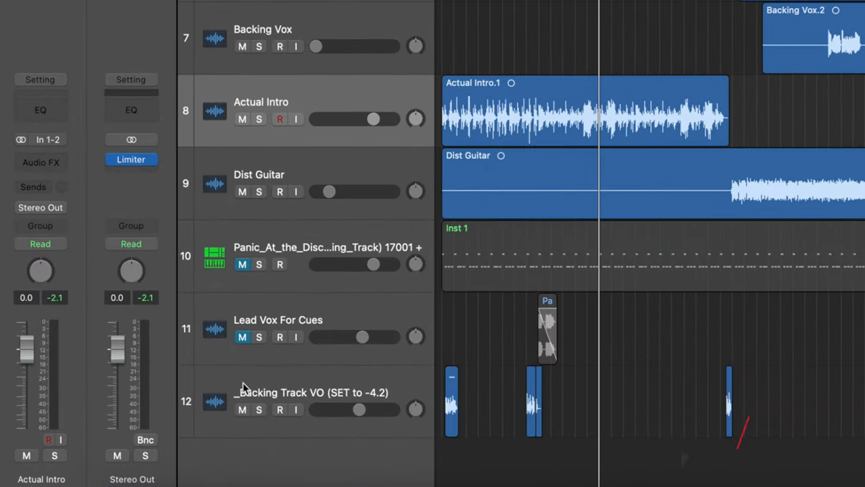
pyautogui.click(242, 410)
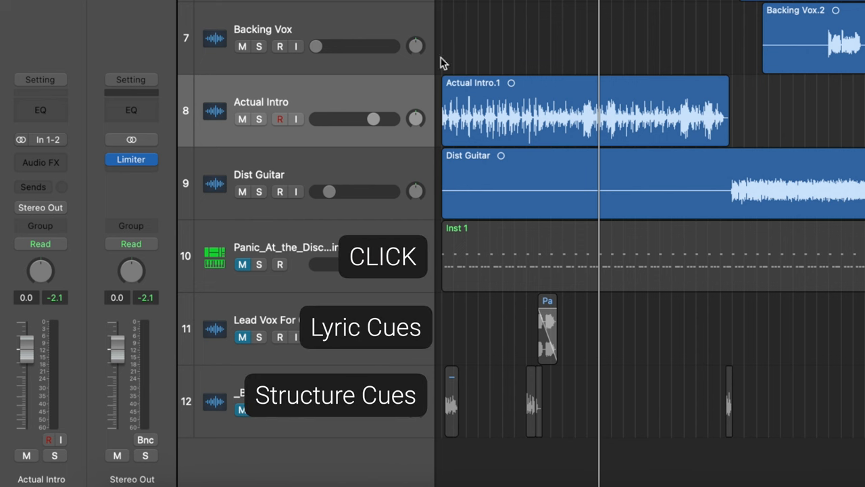
# Insert a Loudness Meter on the Stereo Out channel after the Limiter.
pyautogui.click(131, 170)
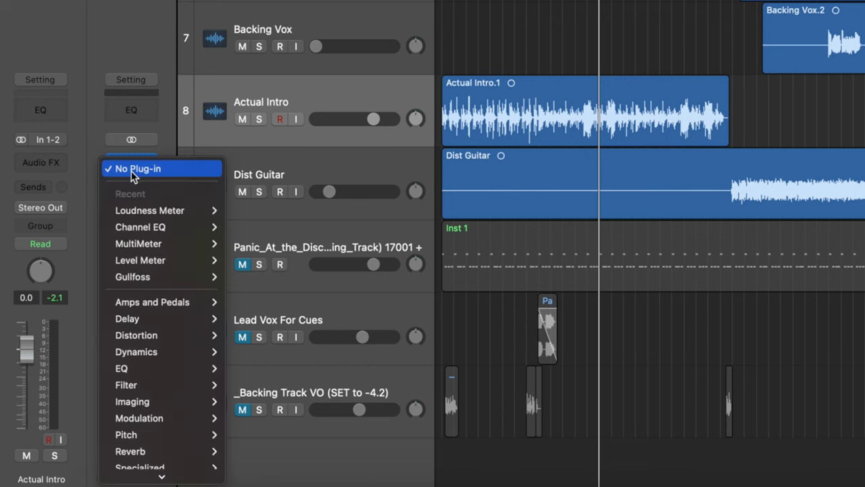
pyautogui.moveTo(134, 430)
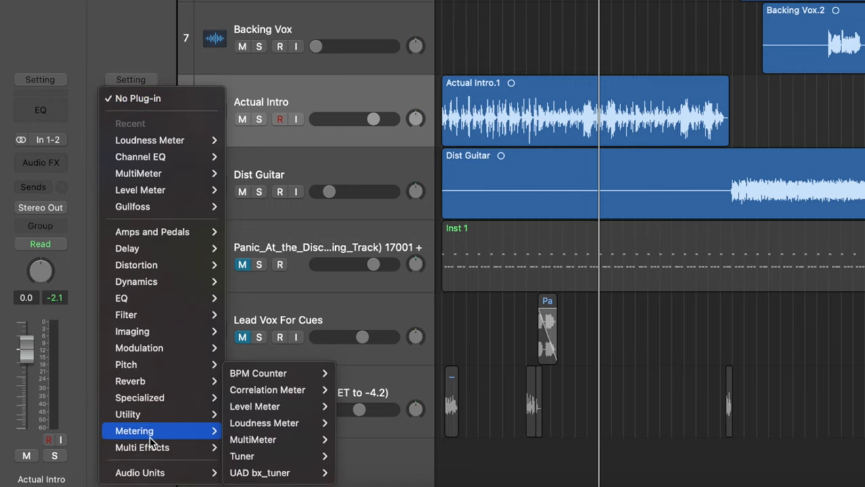
pyautogui.moveTo(264, 422)
pyautogui.click(355, 423)
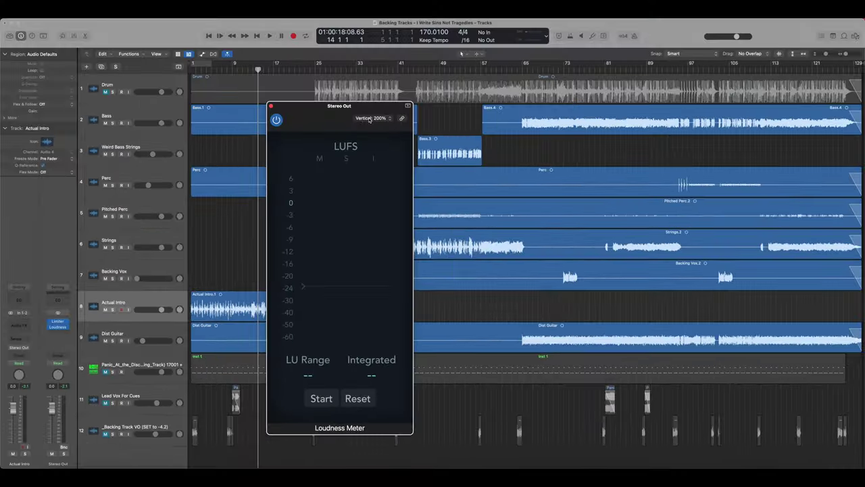
pyautogui.click(369, 120)
# Move the meter window aside and raise its target marker to -12 LUFS.
pyautogui.moveTo(335, 107); pyautogui.dragTo(472, 108)
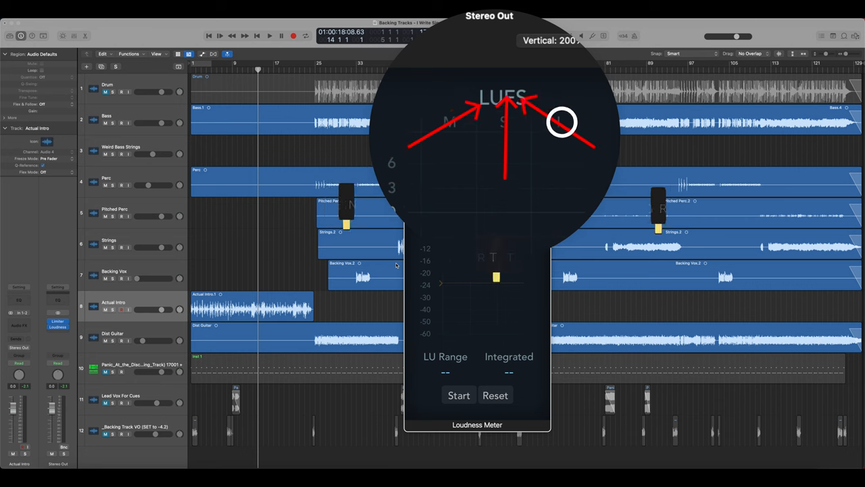
pyautogui.moveTo(440, 283); pyautogui.dragTo(440, 273)
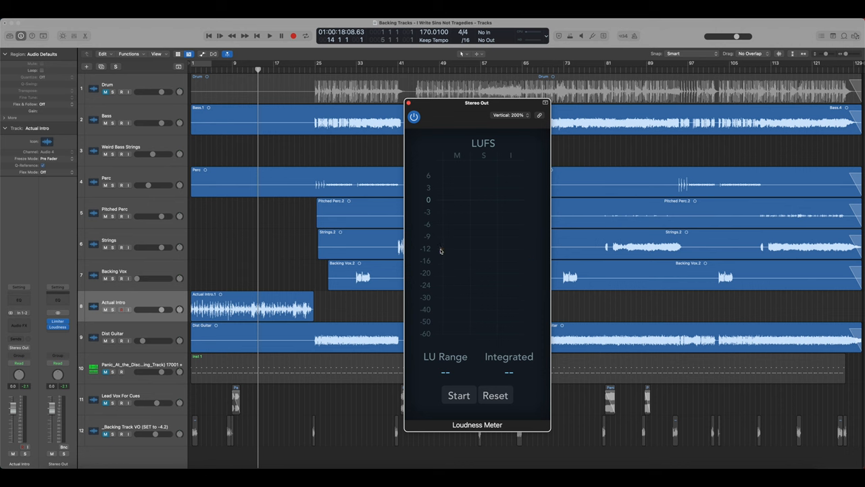
pyautogui.moveTo(440, 251); pyautogui.dragTo(441, 250)
# Briefly play the song, then start the Loudness Meter measurement.
pyautogui.click(329, 274)
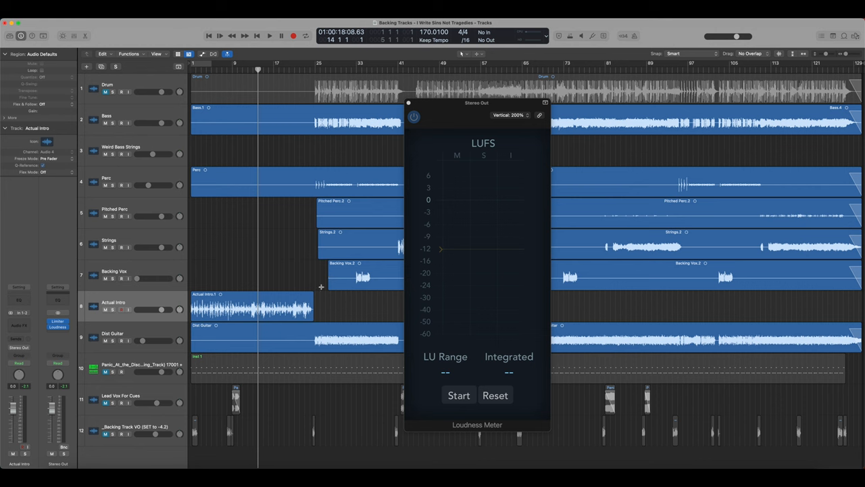
pyautogui.press('space')
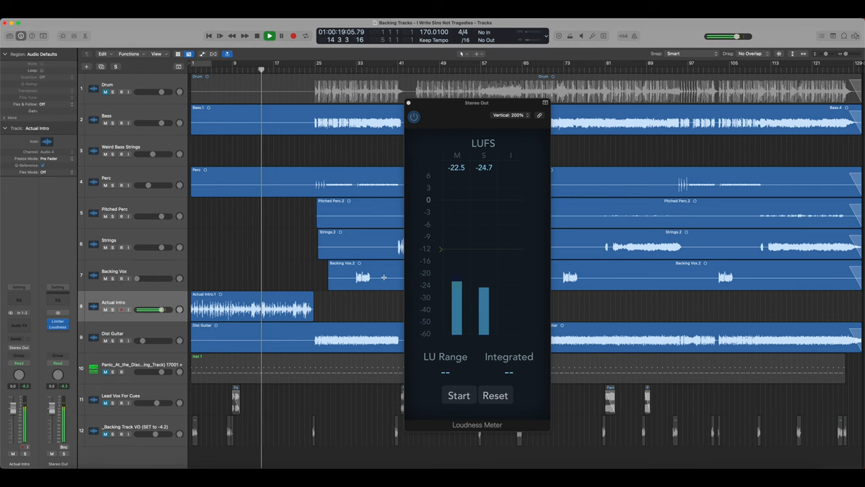
pyautogui.press('space')
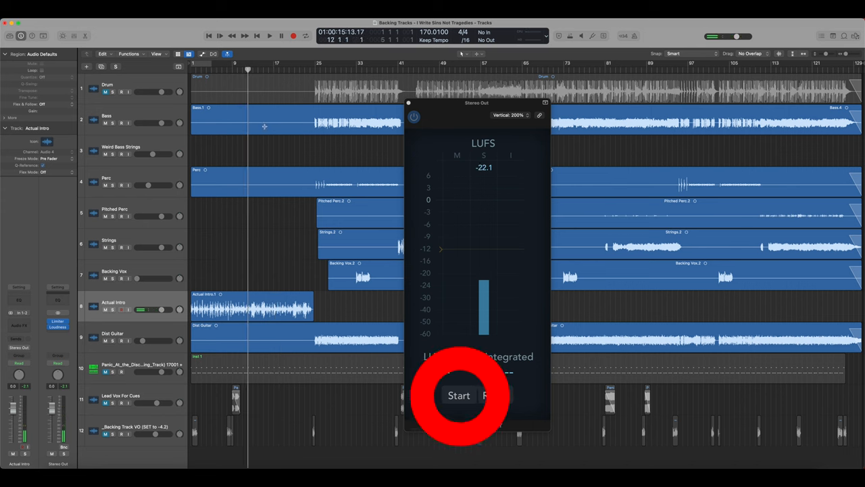
pyautogui.click(459, 396)
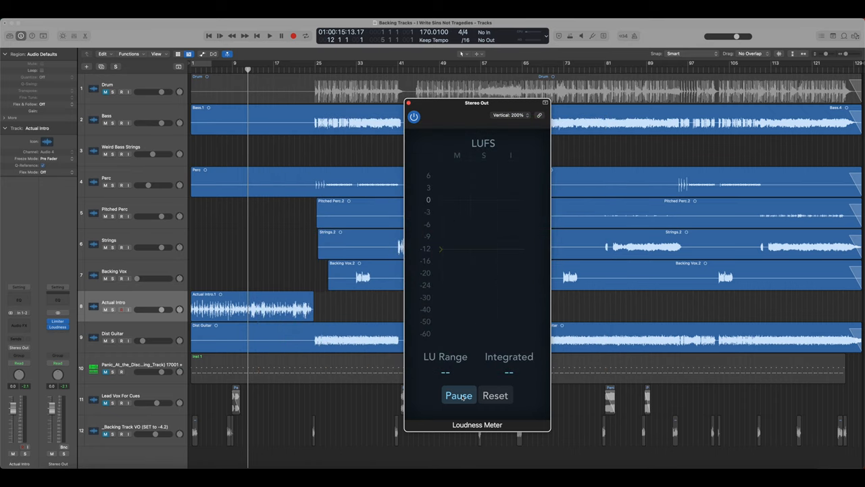
# Play the song through to read about -14 LUFS integrated, then reset the meter.
pyautogui.press('space')
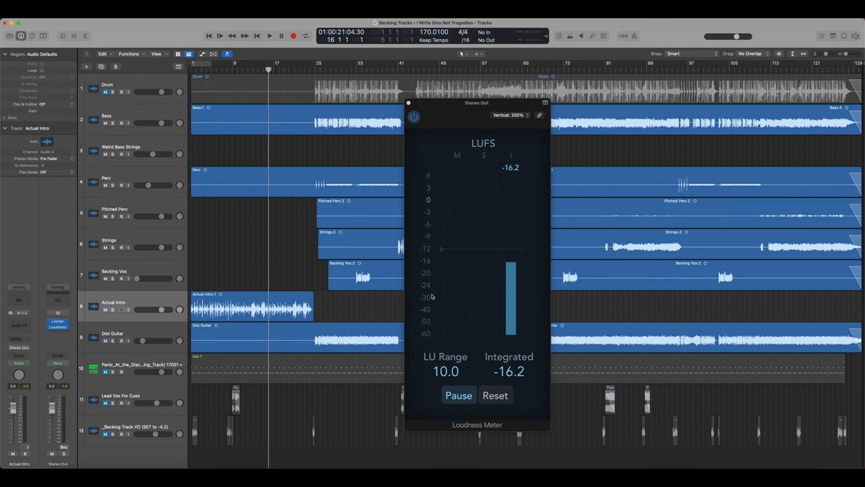
pyautogui.press('space')
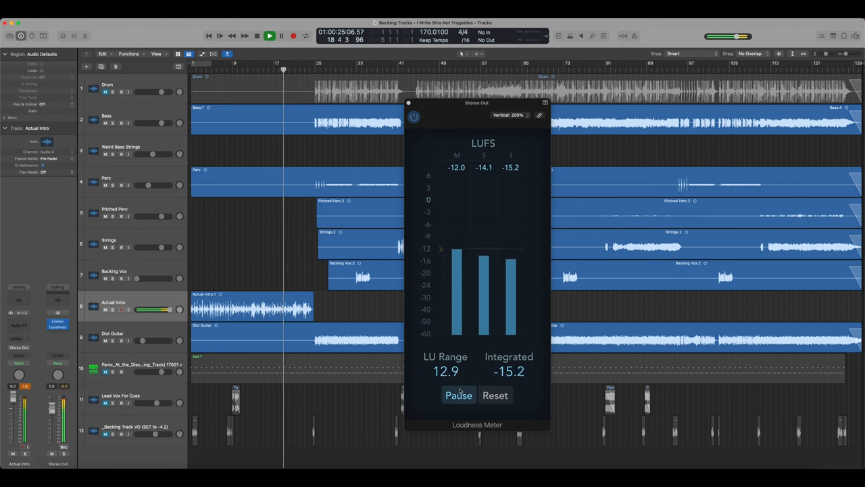
pyautogui.click(495, 395)
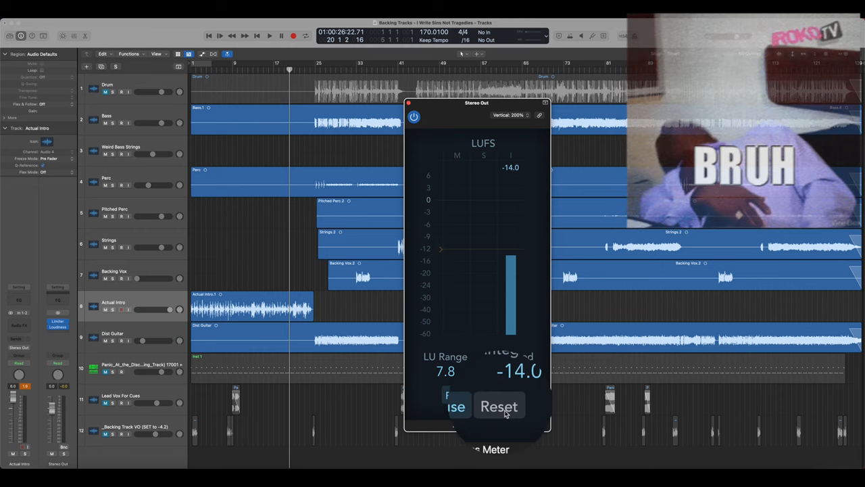
# Lower the Actual Intro track's volume and re-measure loudness from a fresh reading.
pyautogui.click(495, 395)
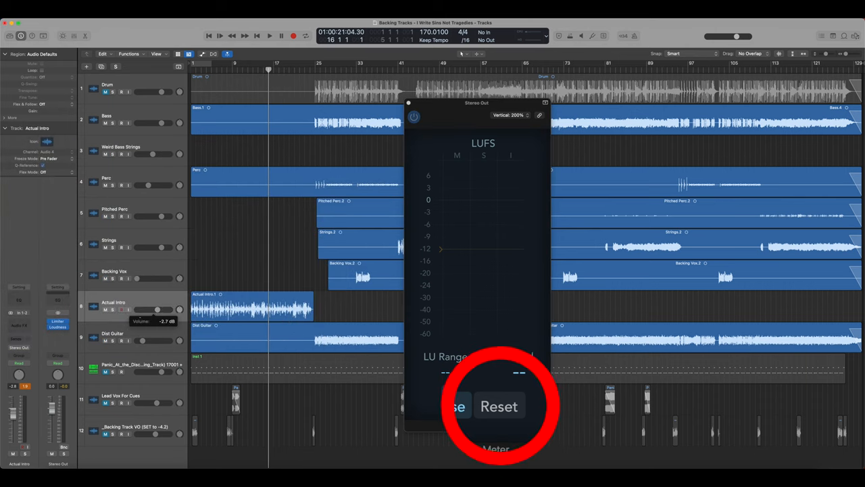
pyautogui.moveTo(170, 310); pyautogui.dragTo(157, 310)
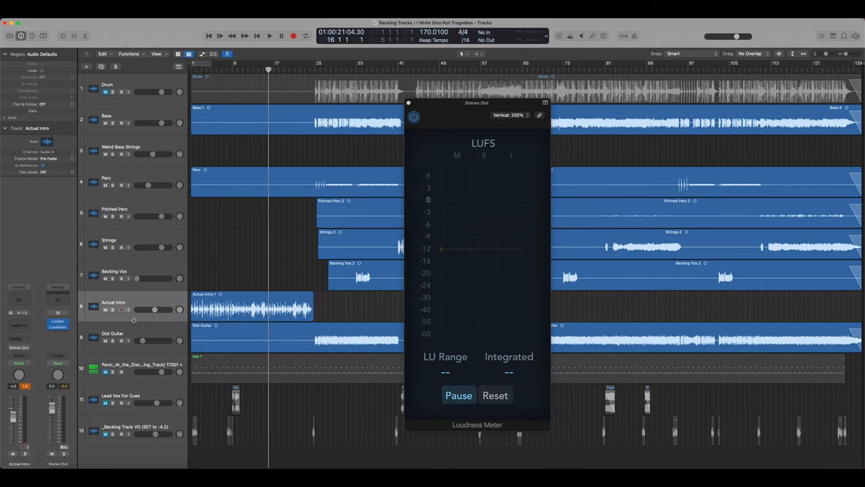
pyautogui.press('space')
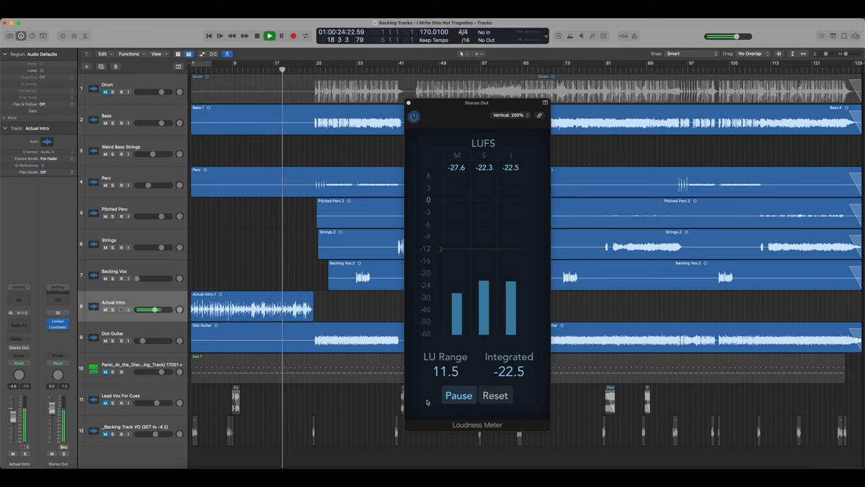
pyautogui.click(495, 395)
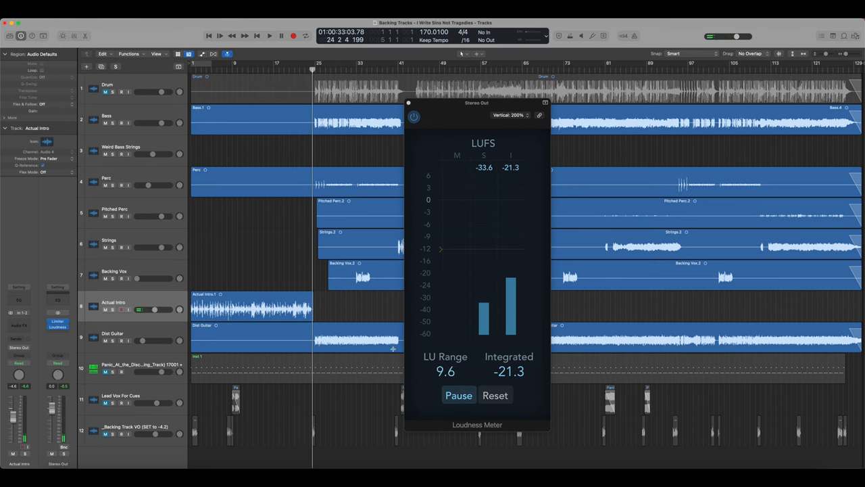
pyautogui.click(282, 74)
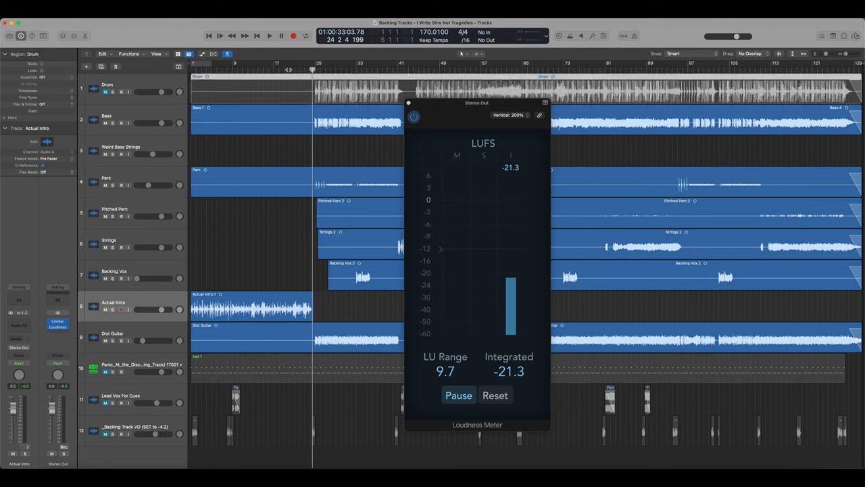
# Position the playhead at bar 33 and turn the Dist Guitar track down to -24 dB.
pyautogui.click(289, 69)
pyautogui.click(500, 396)
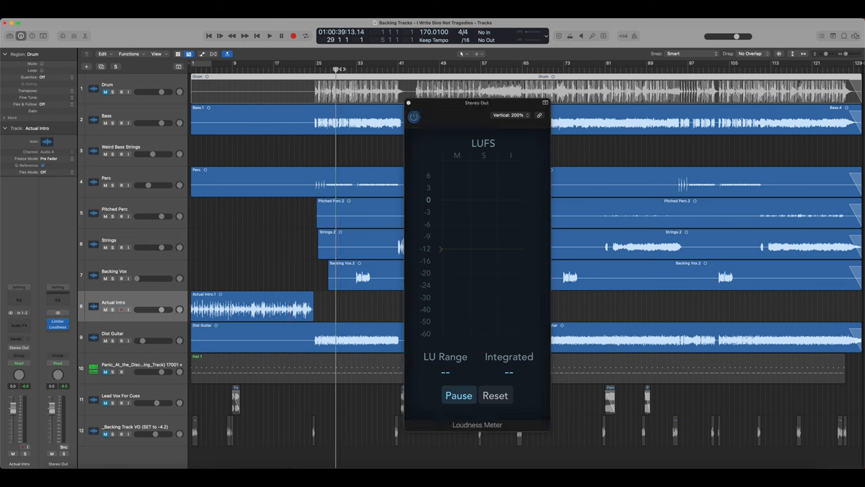
pyautogui.click(361, 68)
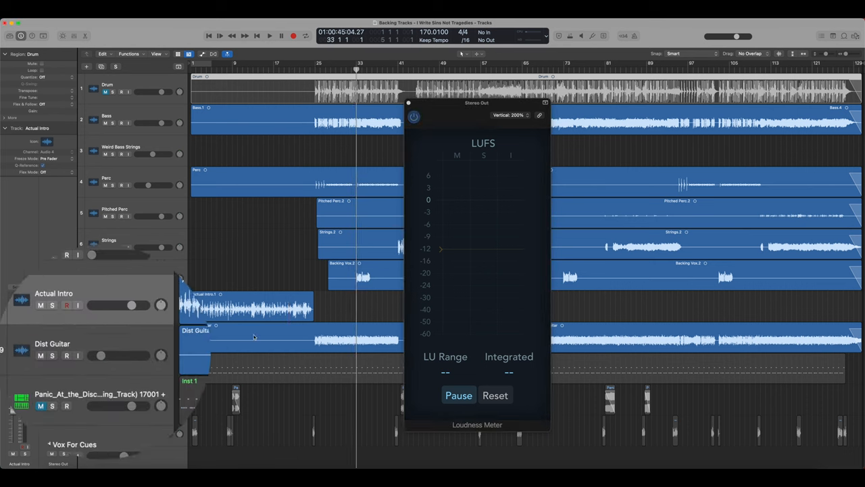
pyautogui.moveTo(142, 340); pyautogui.dragTo(128, 340)
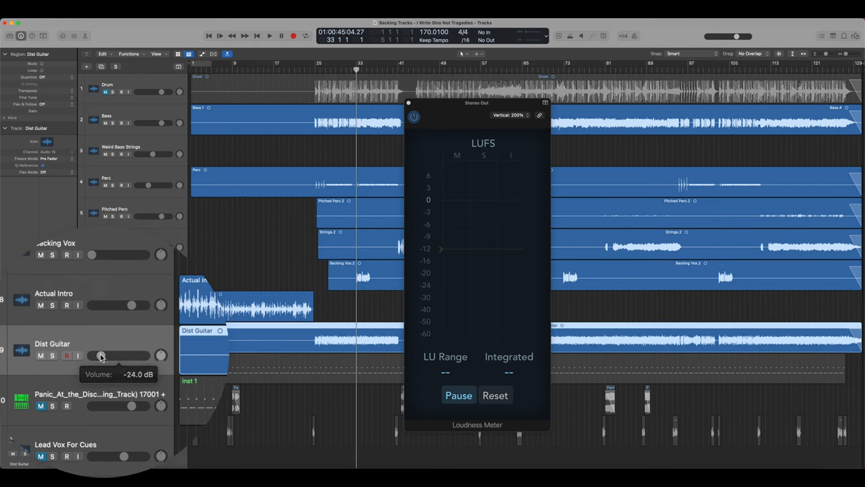
# Re-measure the song, reading integrated -13.0 LUFS with a 6.9 LU range.
pyautogui.click(496, 396)
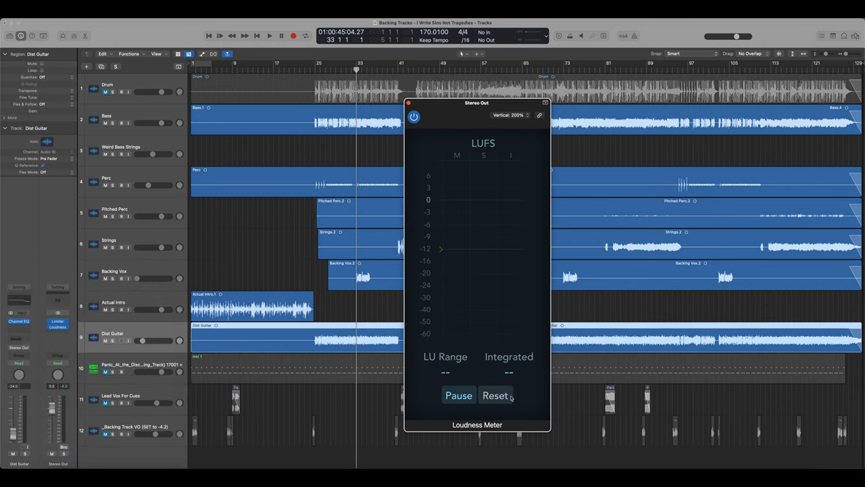
pyautogui.press('space')
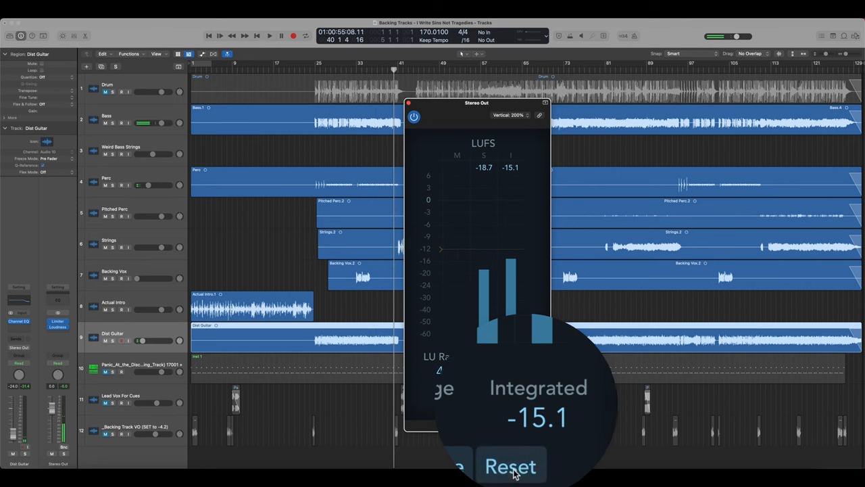
pyautogui.click(494, 395)
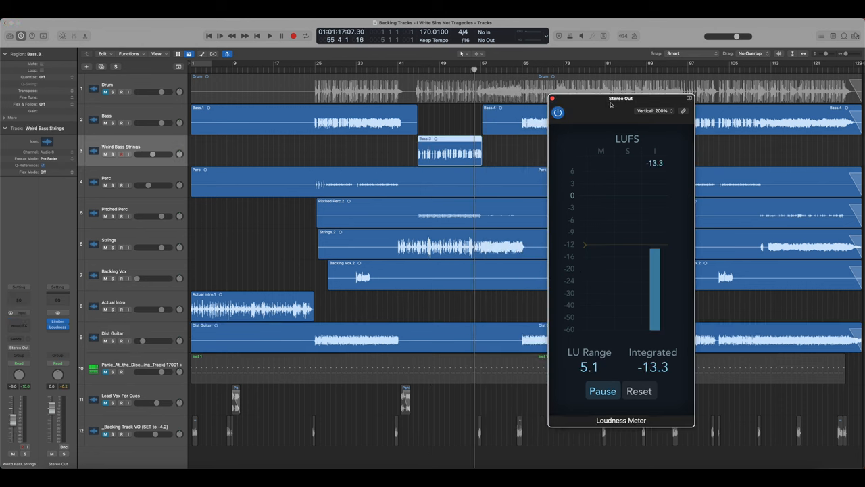
pyautogui.click(391, 68)
# Play from around bar 68 with a reset meter, reading integrated -12.8 LUFS.
pyautogui.moveTo(403, 68); pyautogui.dragTo(537, 67)
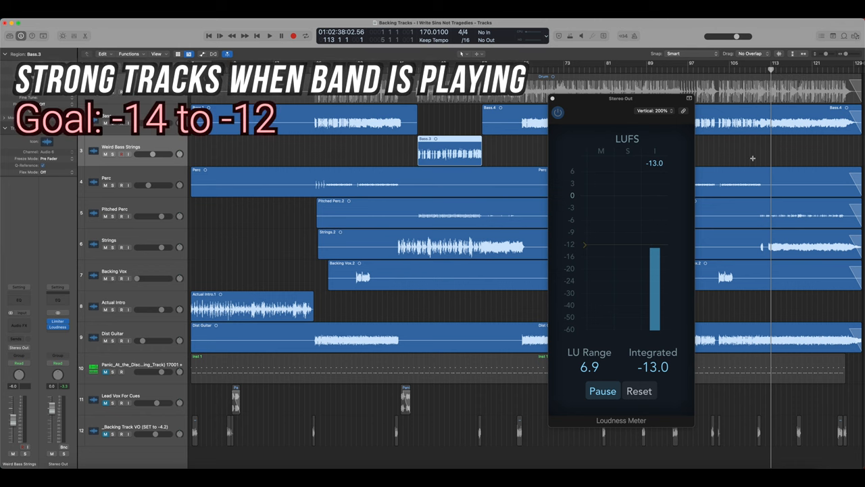
pyautogui.click(638, 390)
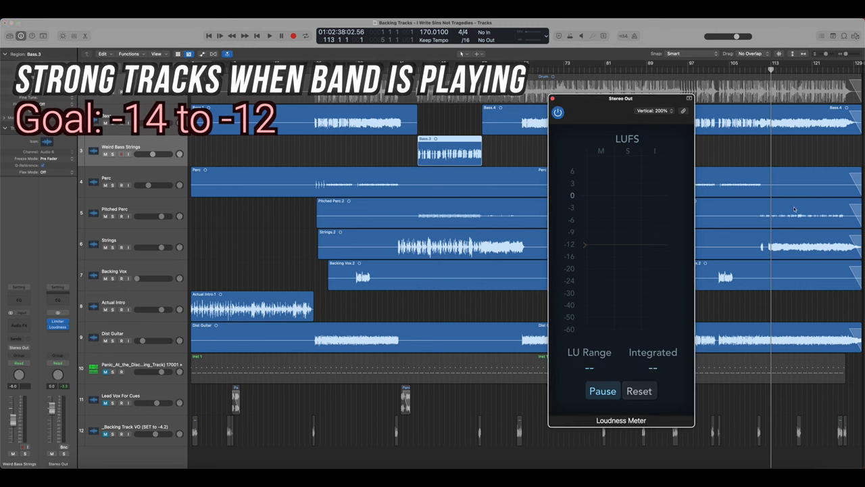
pyautogui.press('space')
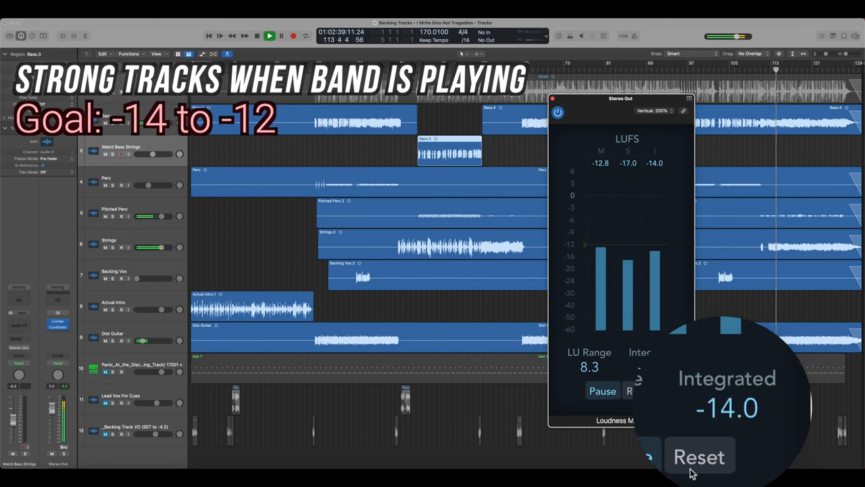
pyautogui.click(639, 391)
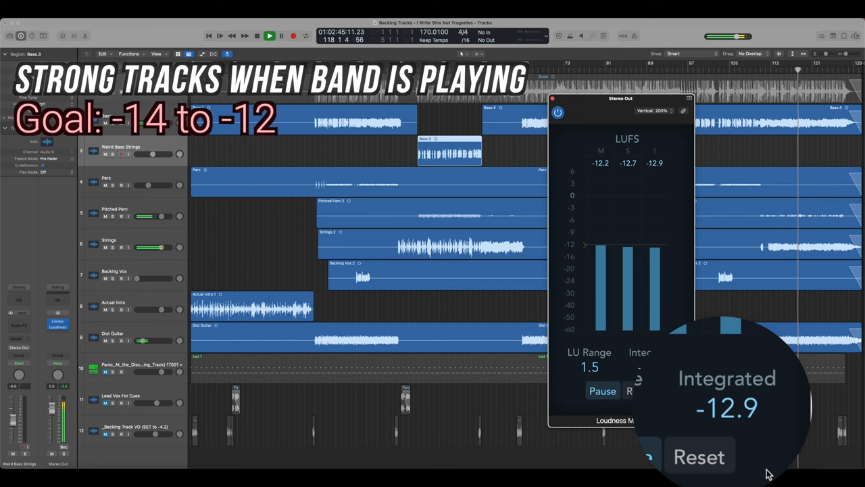
pyautogui.press('space')
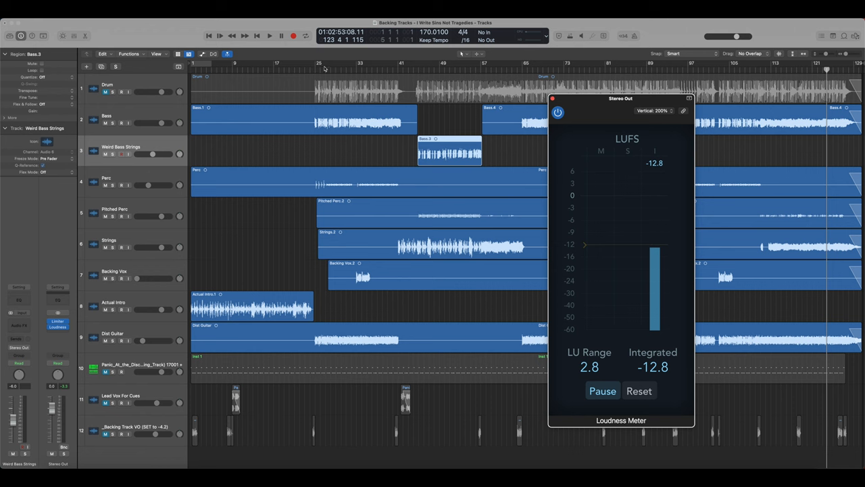
# Audition the song at bars 33, 27 and the outro near bar 117.
pyautogui.click(358, 67)
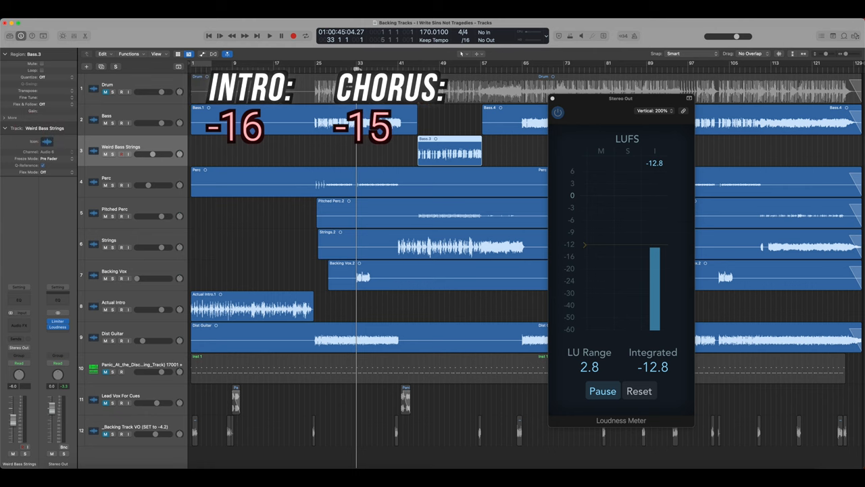
pyautogui.click(329, 66)
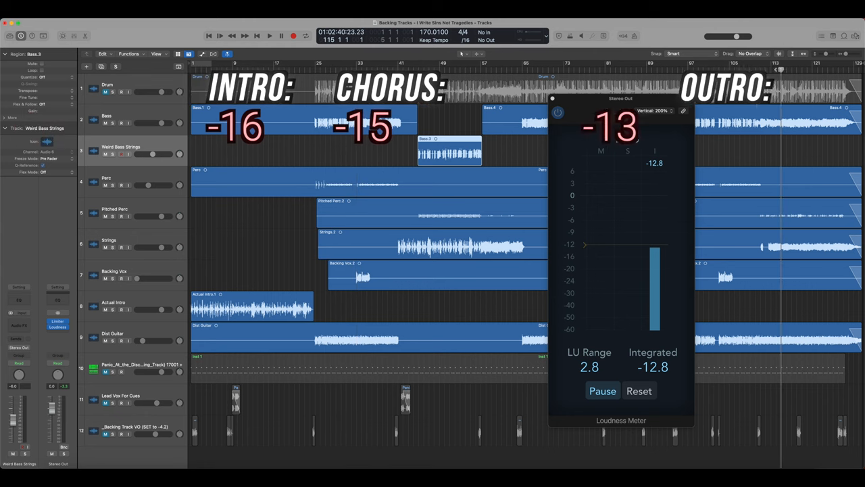
pyautogui.click(794, 66)
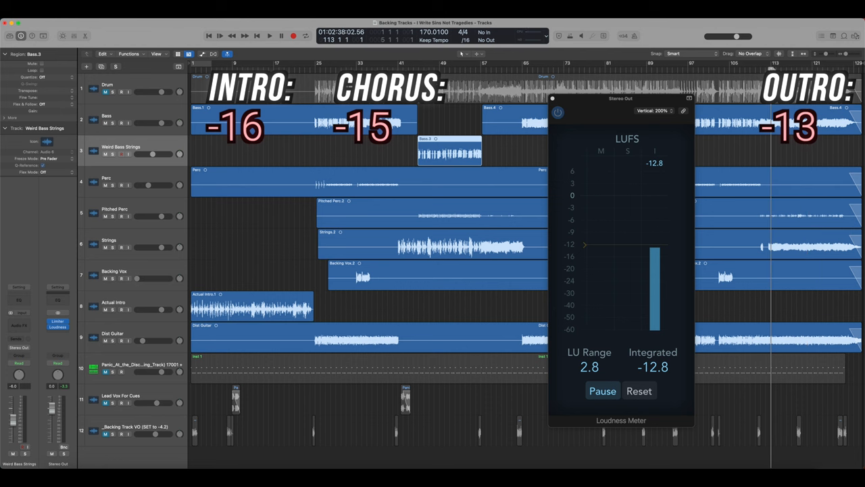
pyautogui.click(790, 66)
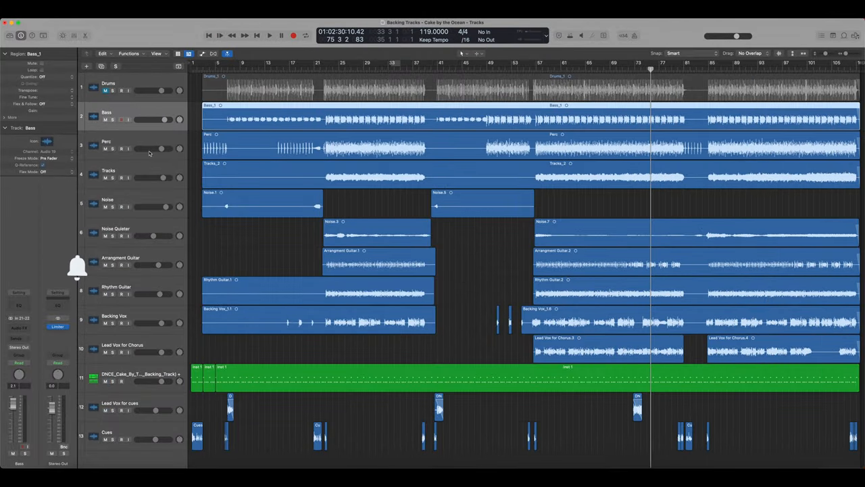
# Mute the original DNCE song, Lead Vox for cues and Cues tracks.
pyautogui.press('Down')
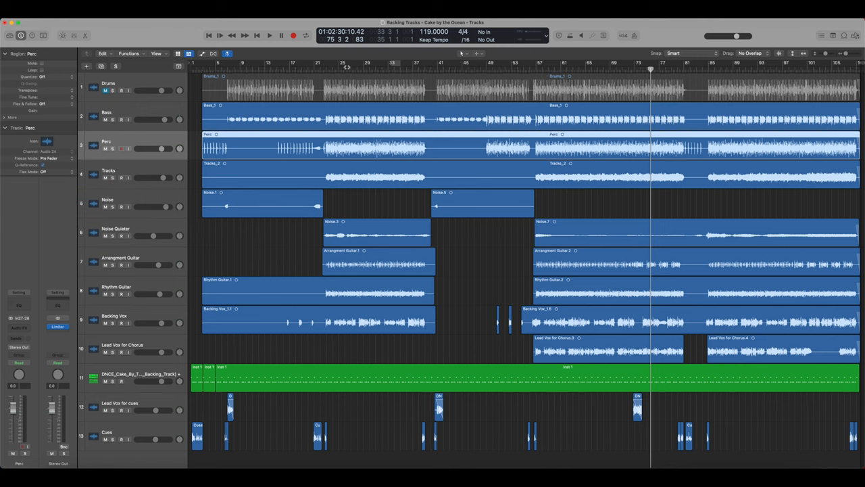
pyautogui.click(338, 69)
pyautogui.click(135, 317)
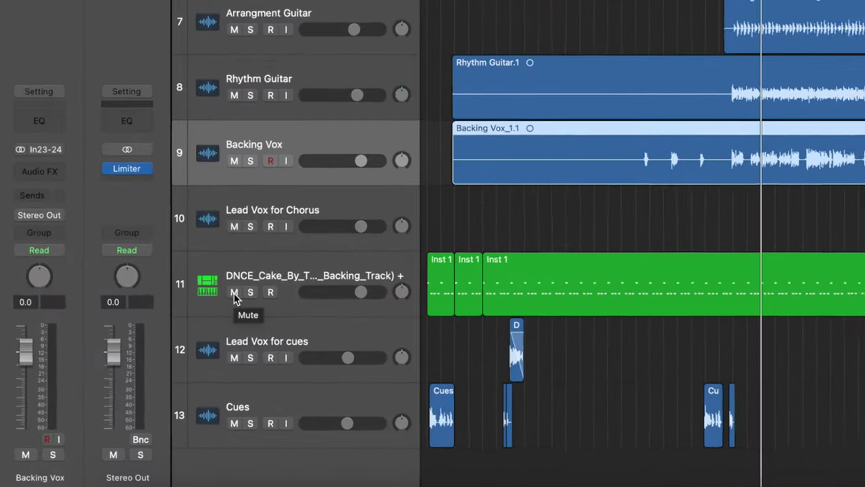
pyautogui.click(104, 381)
pyautogui.click(242, 354)
pyautogui.click(242, 422)
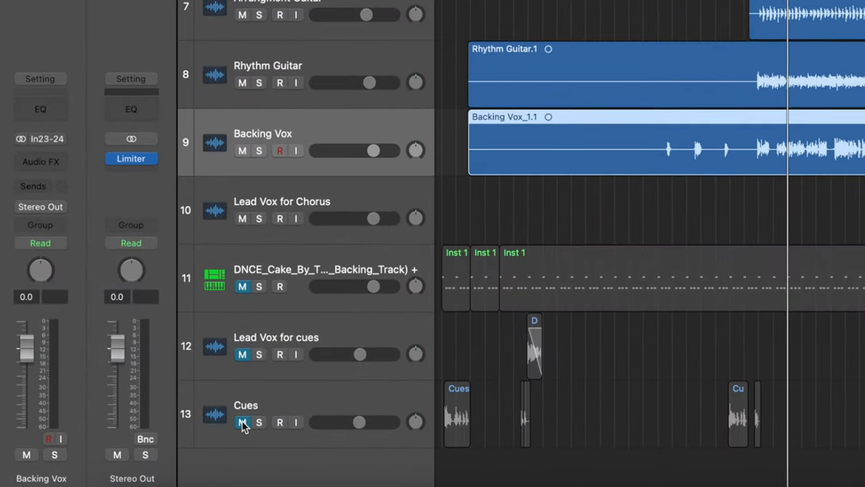
# Add a stereo Loudness Meter to the output and set its target to -12 LUFS.
pyautogui.click(131, 173)
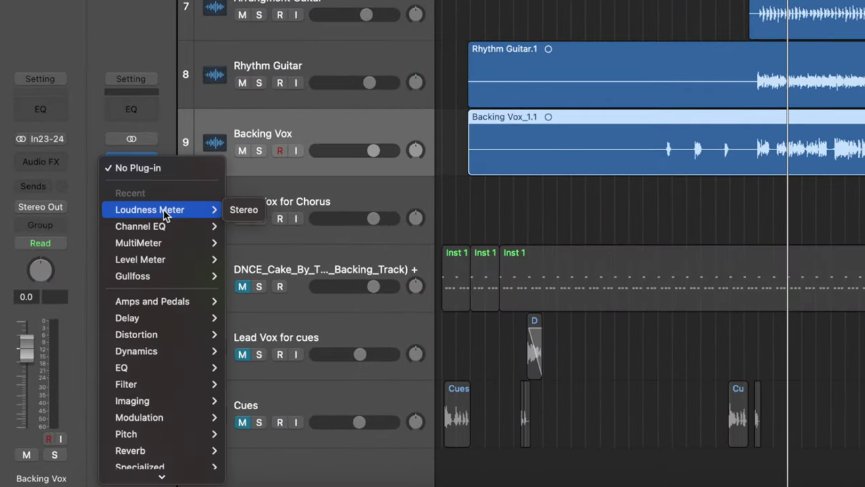
pyautogui.click(243, 211)
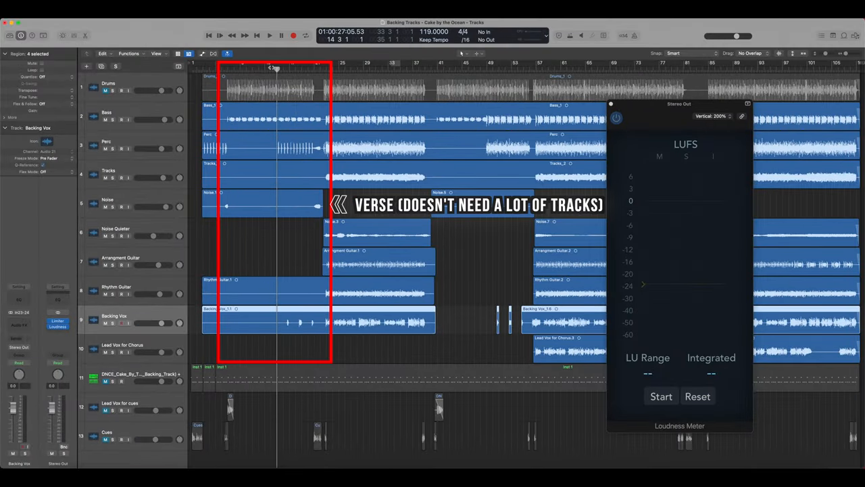
pyautogui.moveTo(232, 67); pyautogui.dragTo(277, 68)
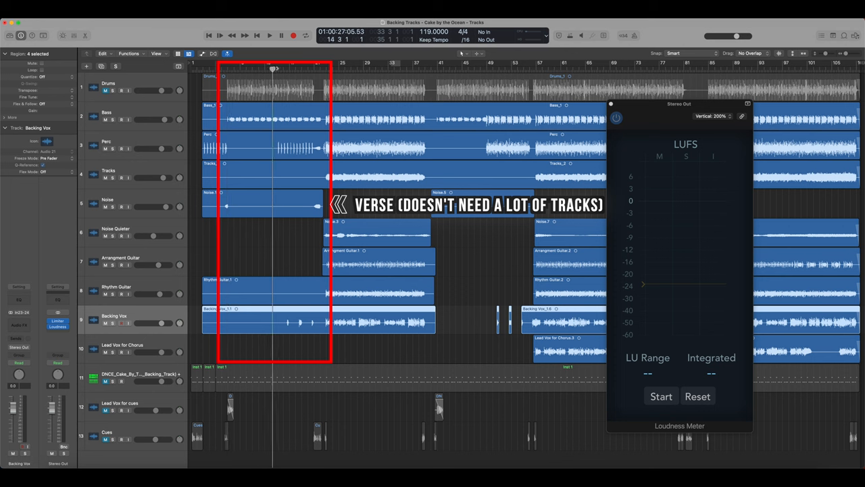
pyautogui.moveTo(277, 68); pyautogui.dragTo(289, 69)
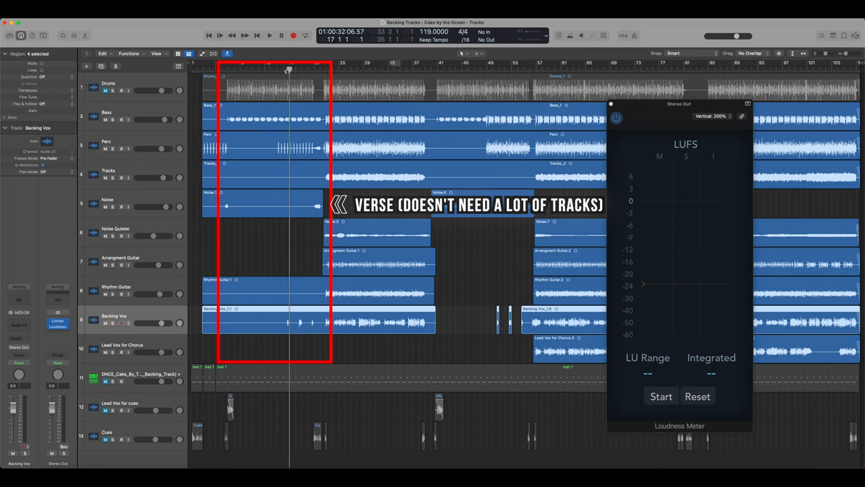
pyautogui.moveTo(311, 68); pyautogui.dragTo(347, 69)
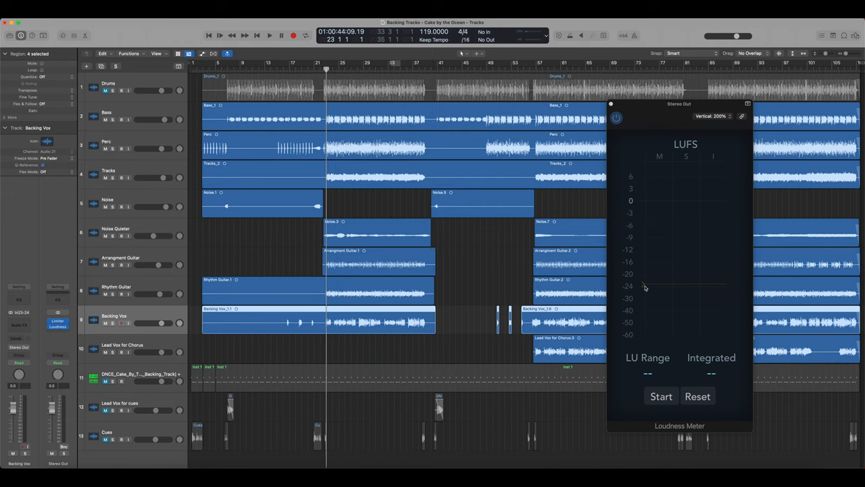
pyautogui.moveTo(645, 287); pyautogui.dragTo(643, 250)
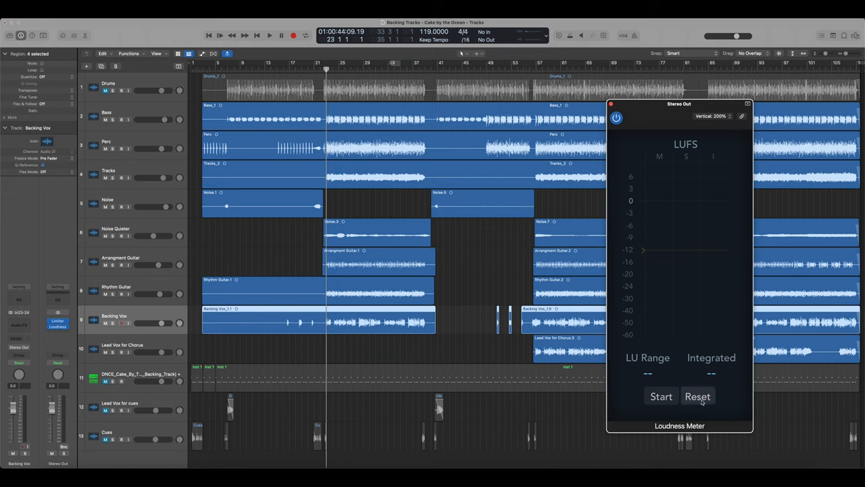
# Play the mix and start a fresh measurement, reading integrated -10.6 LUFS.
pyautogui.press('space')
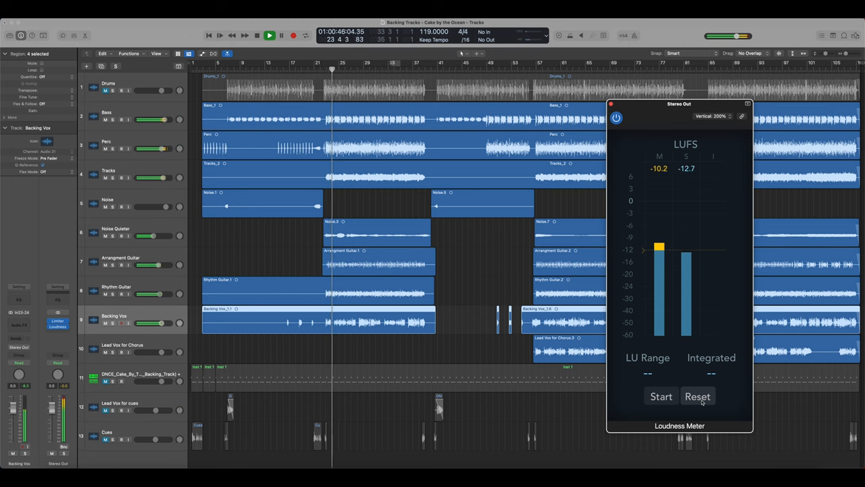
pyautogui.click(697, 396)
pyautogui.click(660, 396)
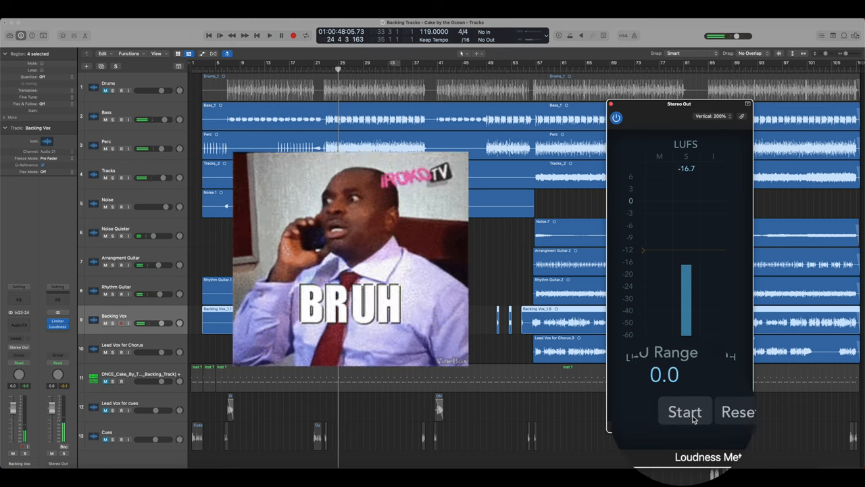
pyautogui.click(685, 412)
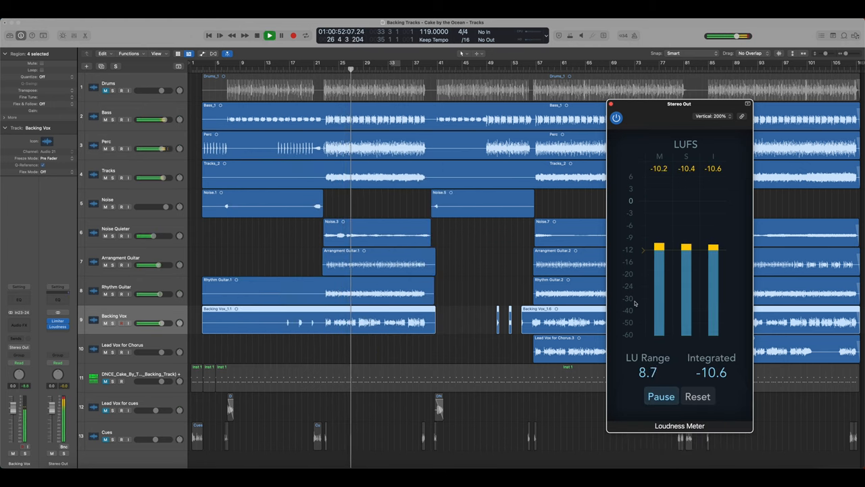
# Stop playback, nudge Backing Vox down slightly, then solo Noise Quieter and play it.
pyautogui.press('space')
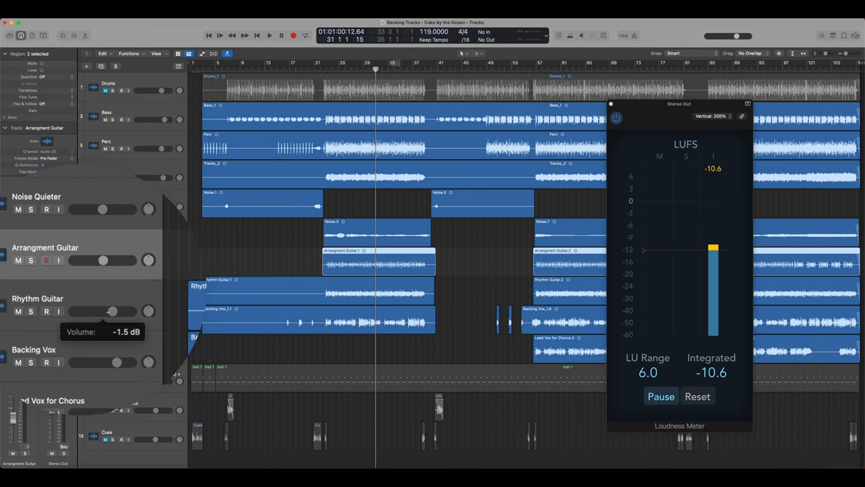
pyautogui.moveTo(161, 323)
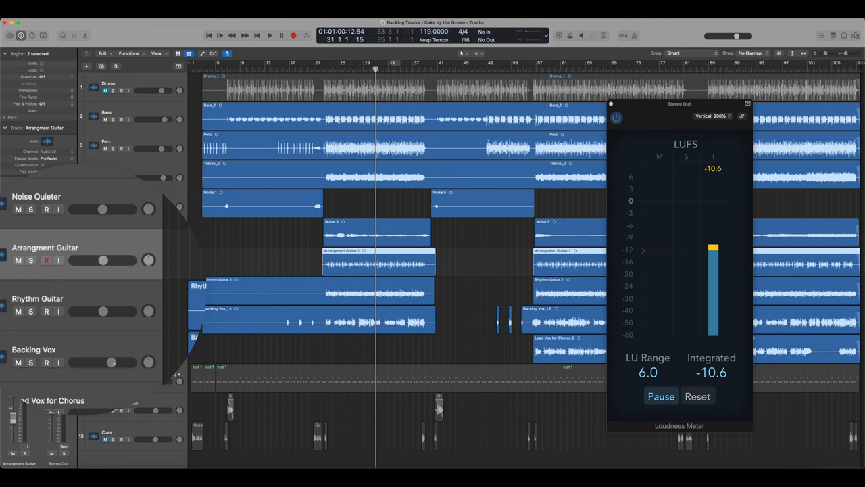
pyautogui.moveTo(112, 363); pyautogui.dragTo(109, 363)
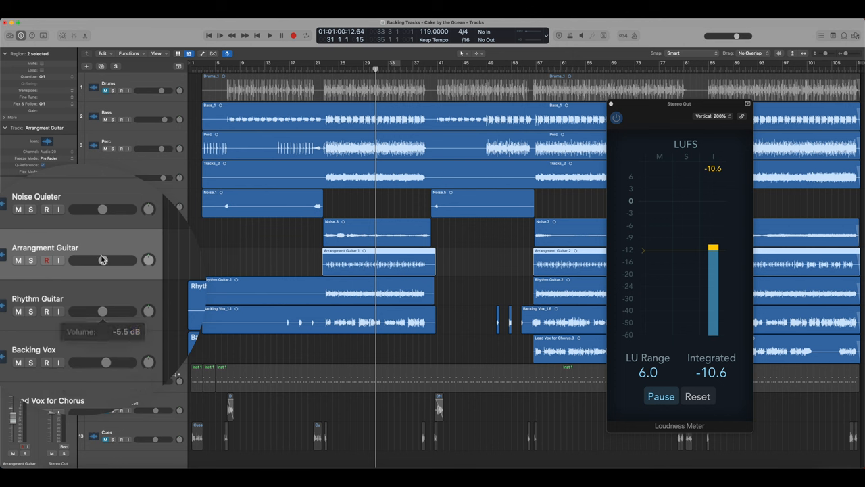
pyautogui.click(31, 211)
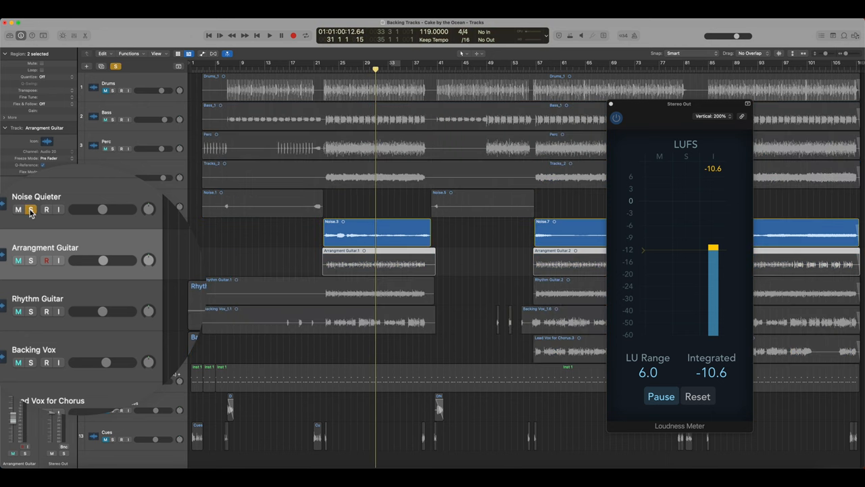
pyautogui.press('space')
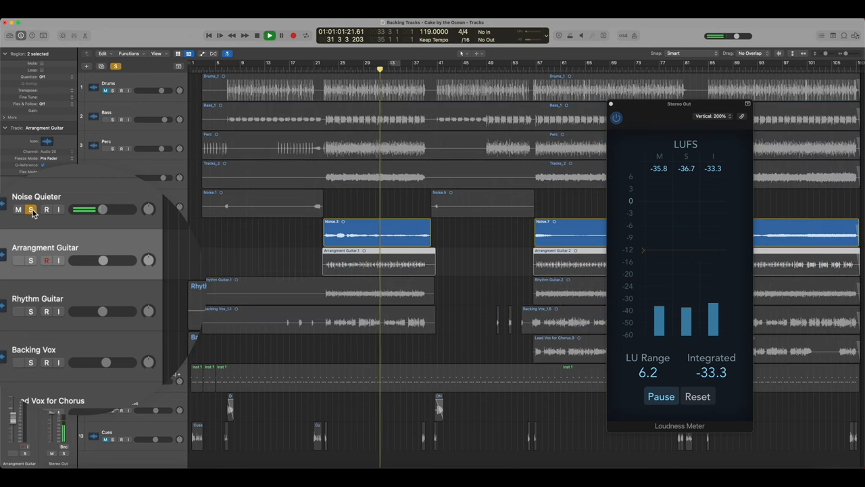
# Unsolo Noise Quieter, lower it to -8.6 dB and stop playback.
pyautogui.click(32, 211)
pyautogui.moveTo(102, 209); pyautogui.dragTo(96, 209)
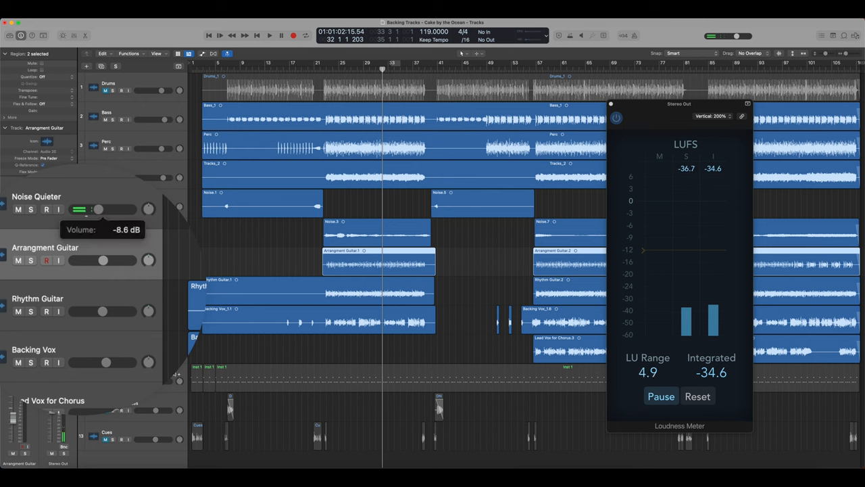
pyautogui.press('space')
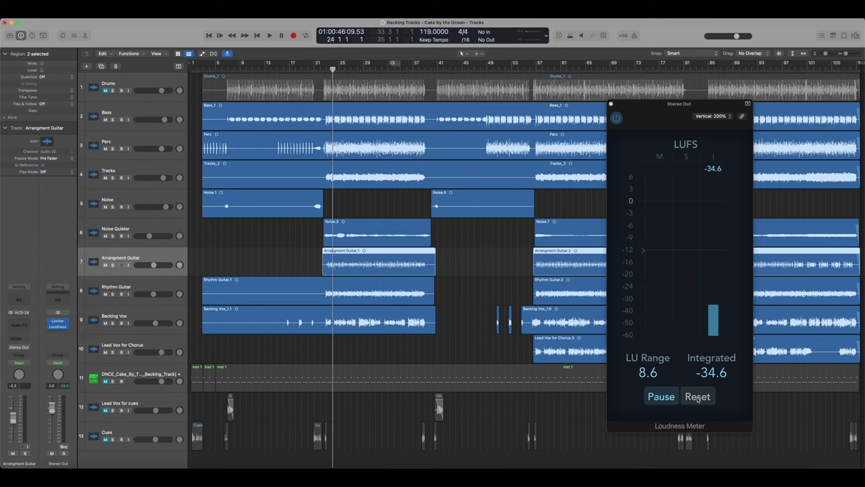
# Reset the Loudness Meter readings and restart playback from around bar 22 for a fresh measurement.
pyautogui.click(698, 398)
pyautogui.press('space')
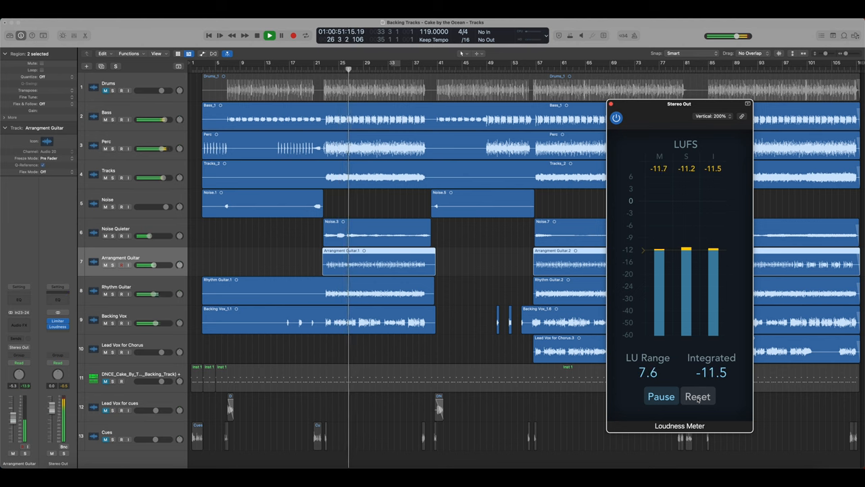
pyautogui.click(698, 398)
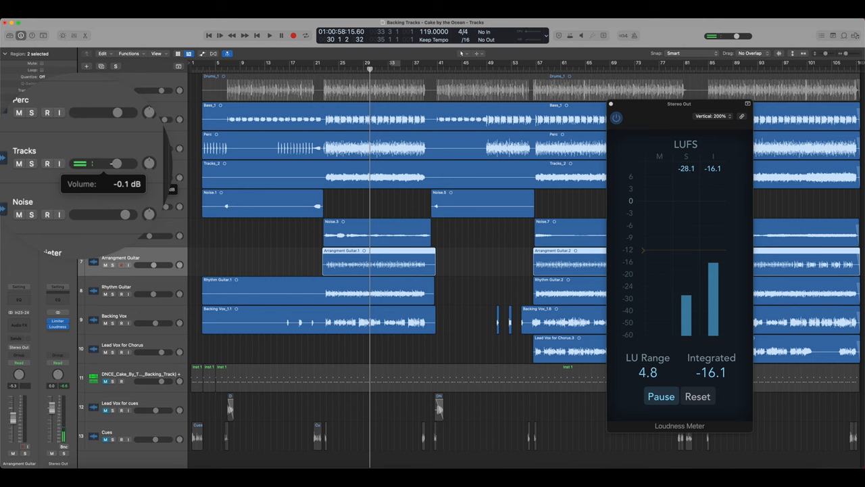
pyautogui.click(696, 396)
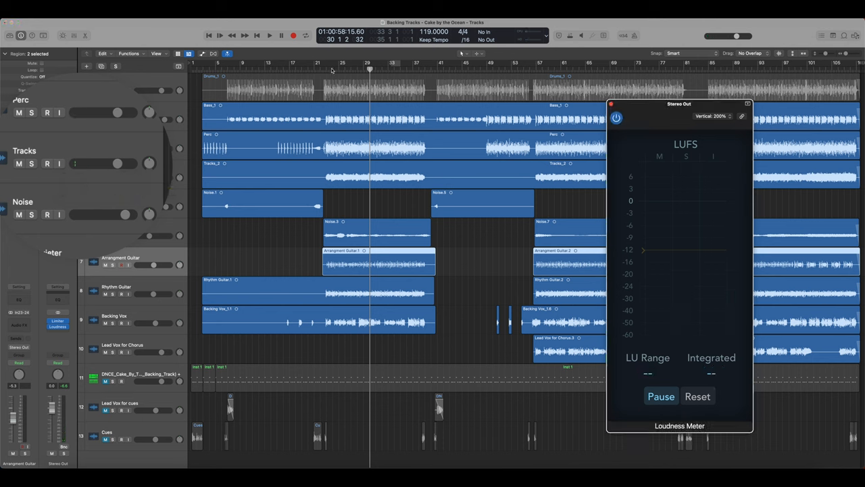
pyautogui.doubleClick(331, 64)
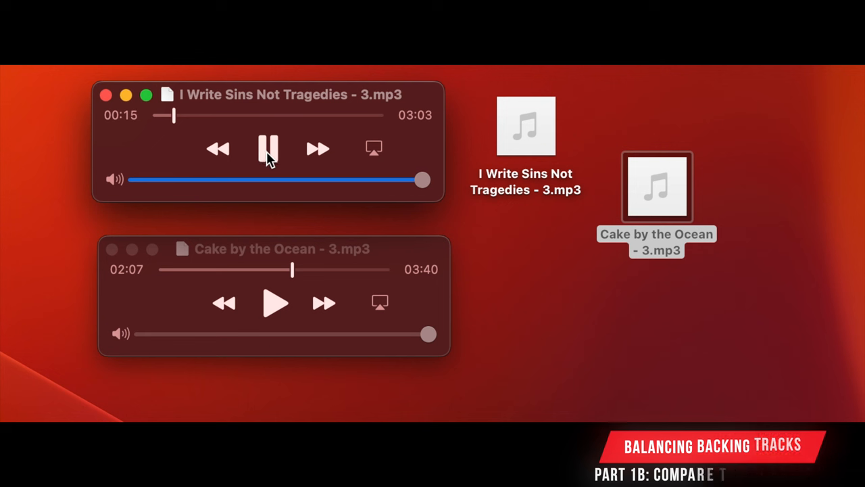
# Pause the I Write Sins Not Tragedies export and play the Cake by the Ocean export instead.
pyautogui.click(269, 150)
pyautogui.click(273, 303)
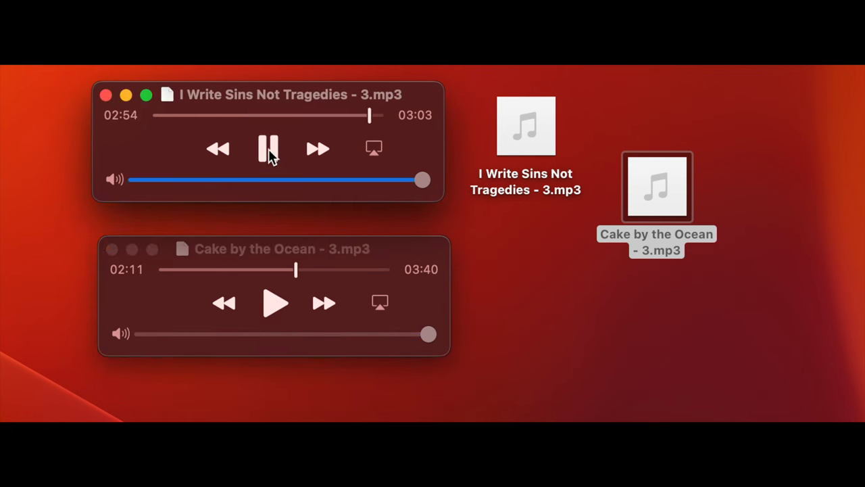
pyautogui.click(268, 150)
pyautogui.click(273, 302)
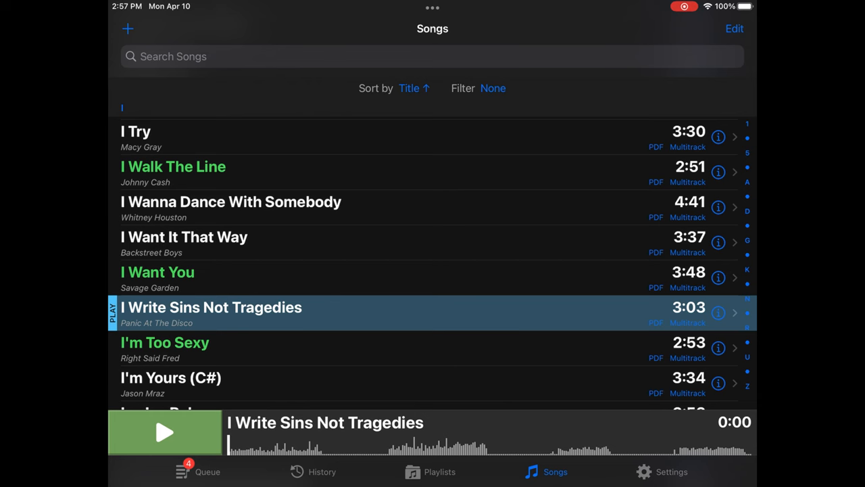
# Show I Write Sins Not Tragedies' details and go into its multitrack playback settings.
pyautogui.click(719, 312)
pyautogui.scroll(-3, 433, 270)
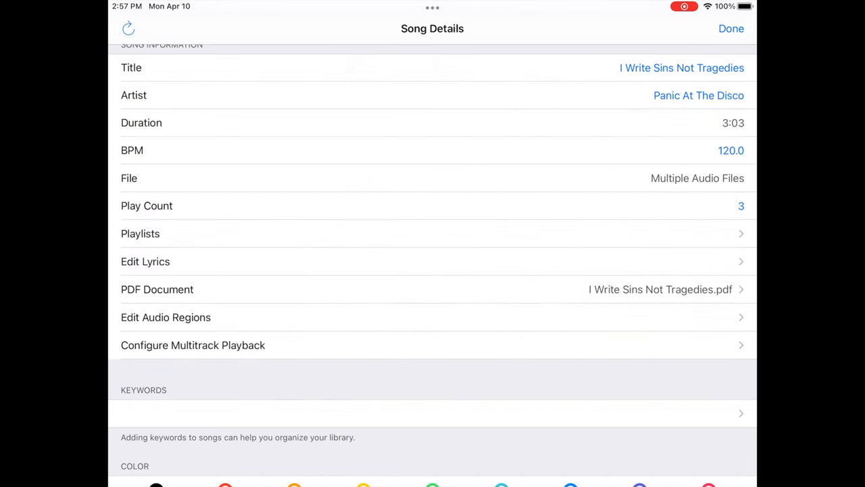
pyautogui.click(203, 344)
pyautogui.scroll(-1, 432, 270)
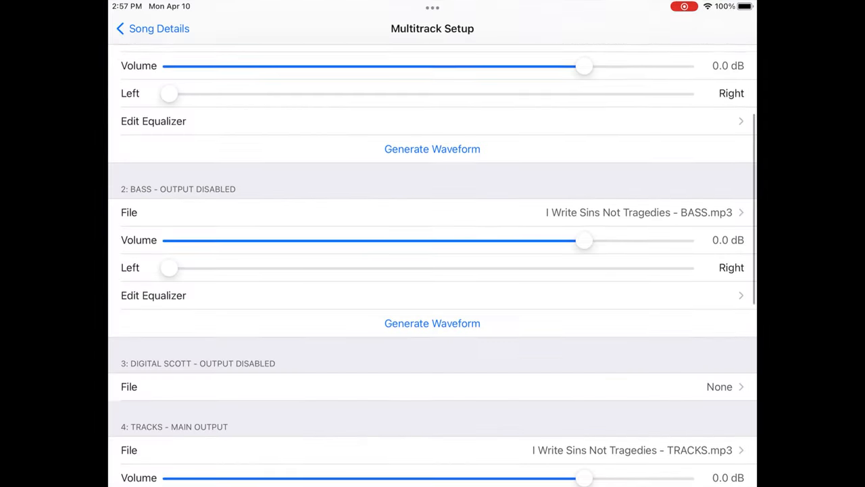
pyautogui.scroll(-5, 433, 270)
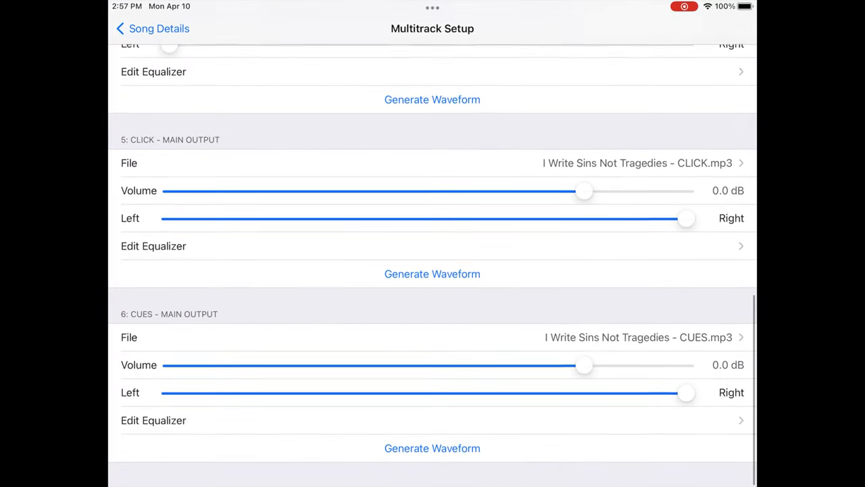
pyautogui.scroll(5, 432, 270)
pyautogui.scroll(5, 433, 270)
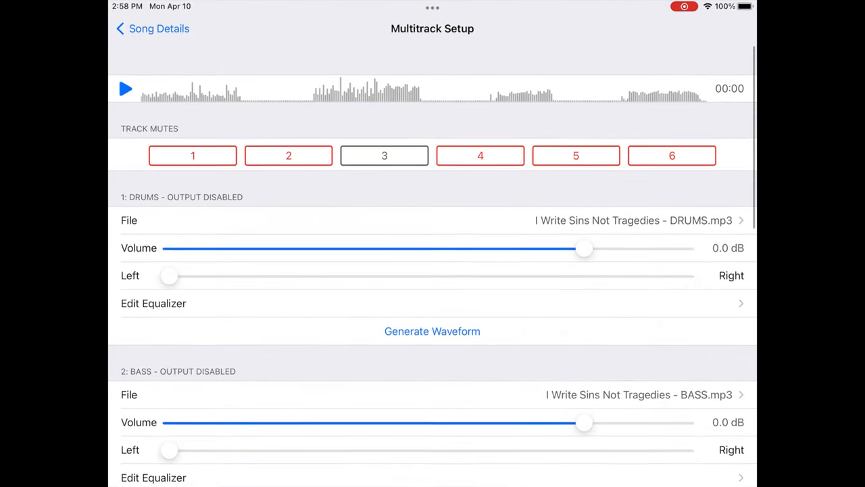
pyautogui.scroll(-1, 433, 270)
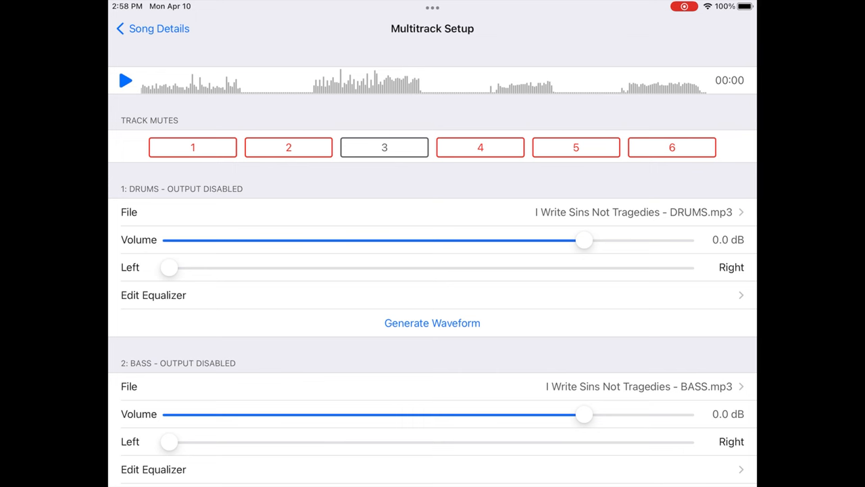
pyautogui.scroll(-2, 432, 271)
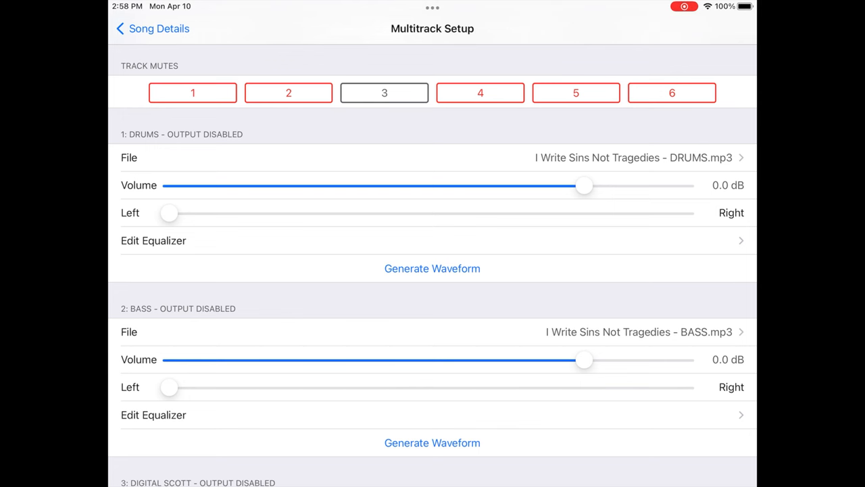
pyautogui.scroll(-3, 432, 270)
pyautogui.scroll(4, 432, 271)
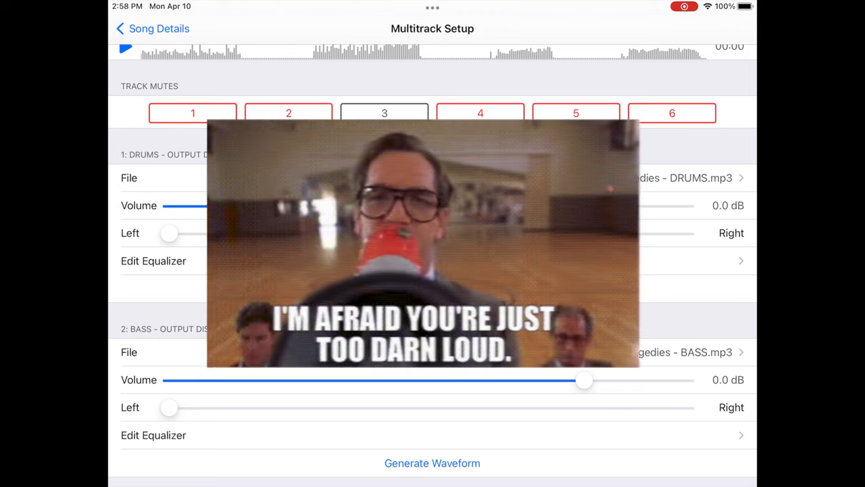
# Lower the DRUMS stem to -2.9 dB, then leave song details back to performance.
pyautogui.moveTo(584, 206); pyautogui.dragTo(534, 205)
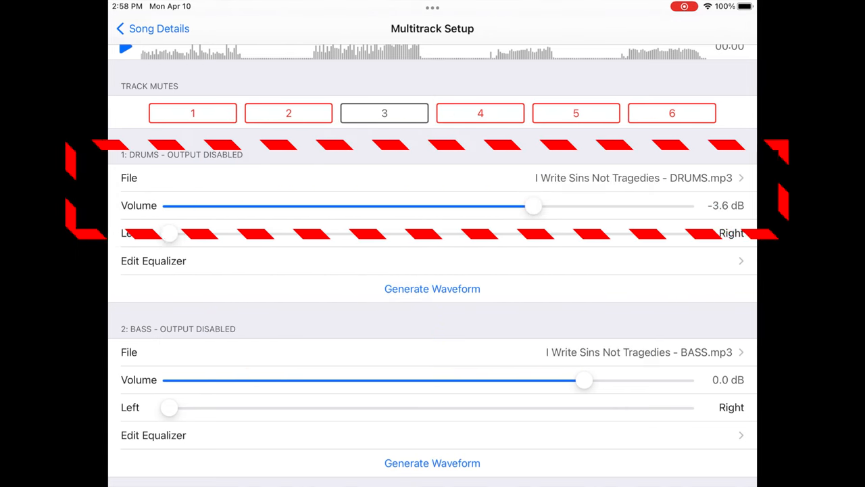
pyautogui.moveTo(533, 206); pyautogui.dragTo(544, 205)
pyautogui.click(152, 29)
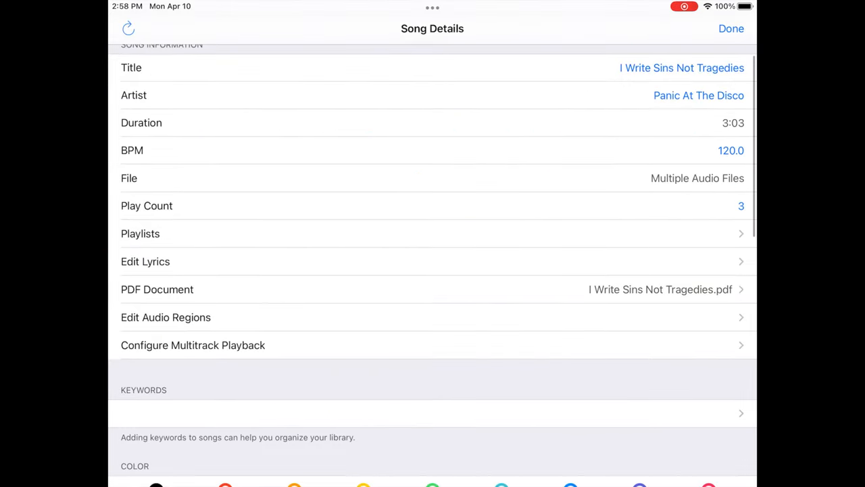
pyautogui.click(731, 28)
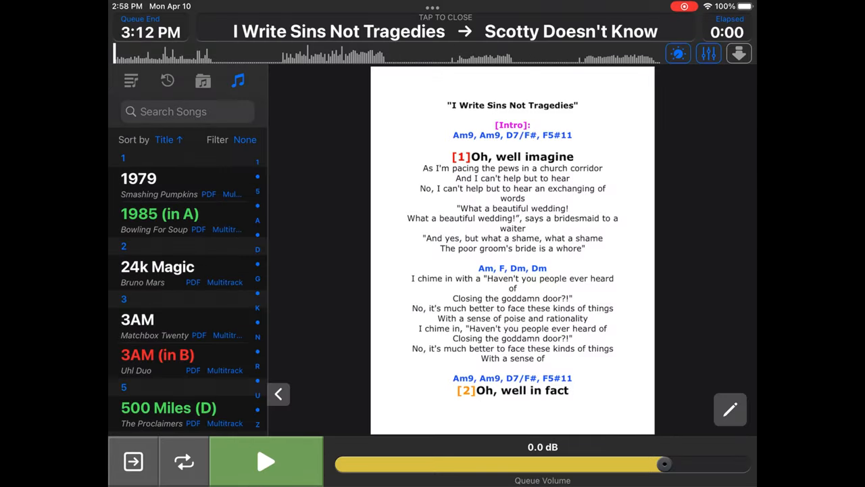
# From the stem mixer, adjust the DRUMS volume and bring up its equalizer.
pyautogui.click(708, 56)
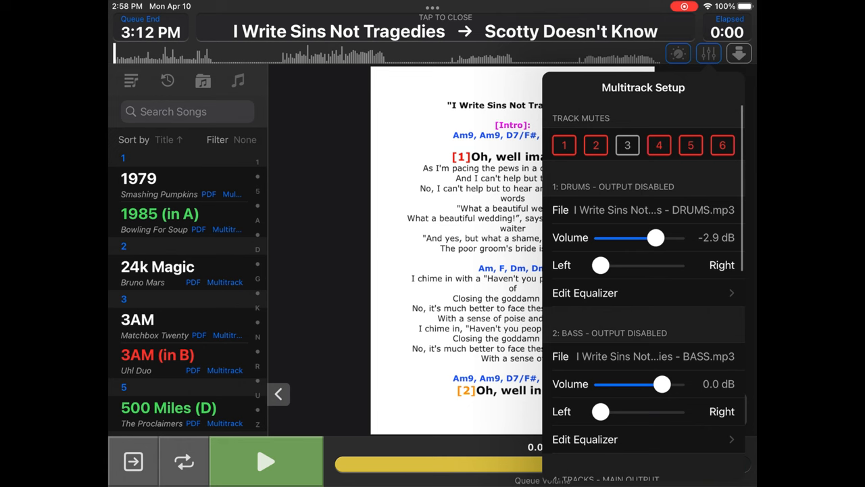
pyautogui.moveTo(656, 237); pyautogui.dragTo(646, 238)
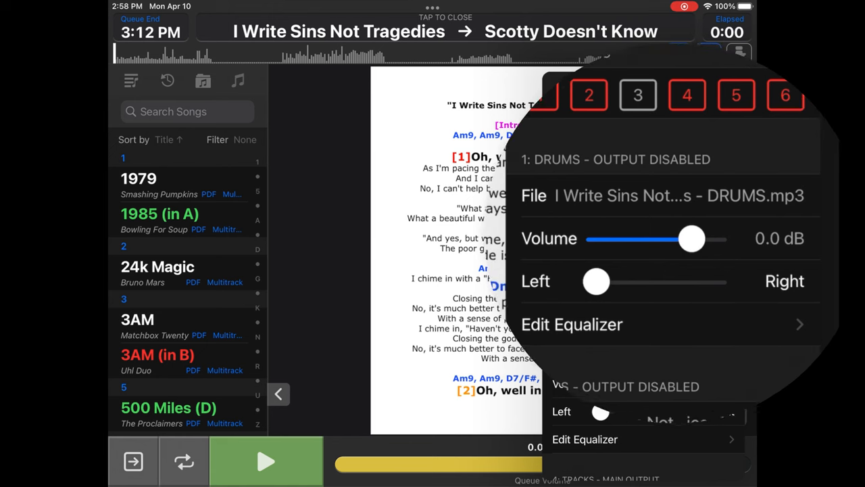
pyautogui.click(595, 232)
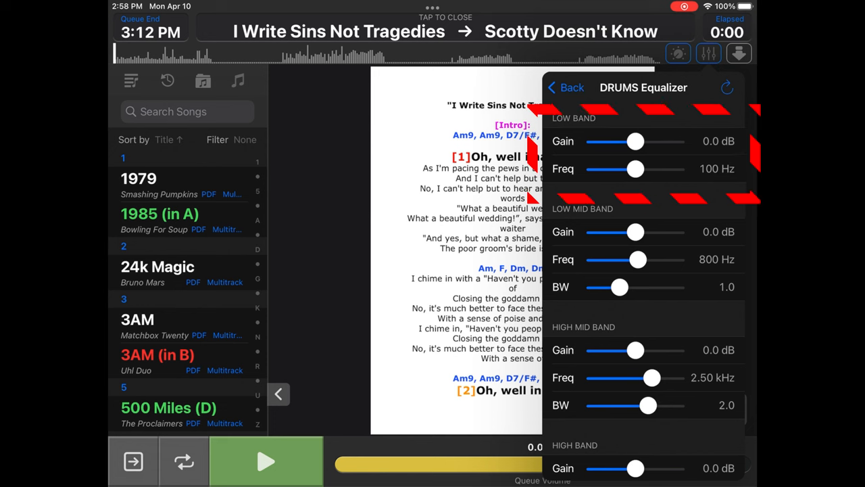
pyautogui.moveTo(635, 169)
pyautogui.mouseDown()
pyautogui.moveTo(620, 168)
pyautogui.moveTo(630, 169)
pyautogui.mouseUp()
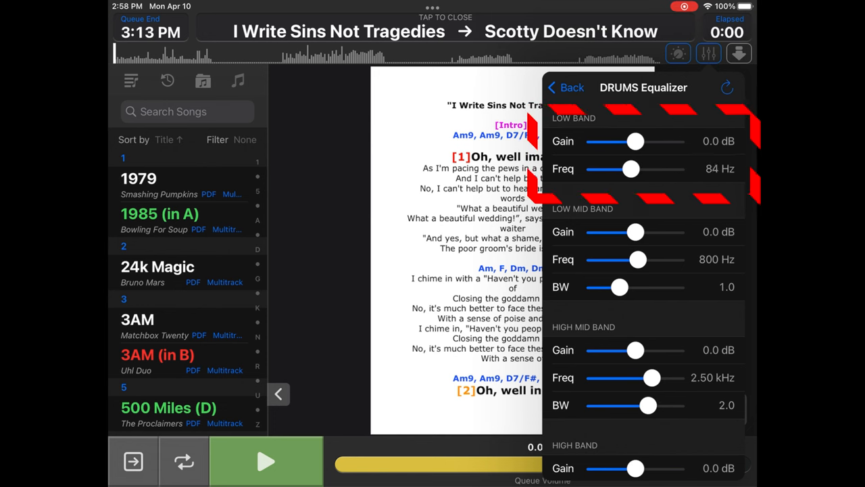
pyautogui.moveTo(635, 140); pyautogui.dragTo(646, 140)
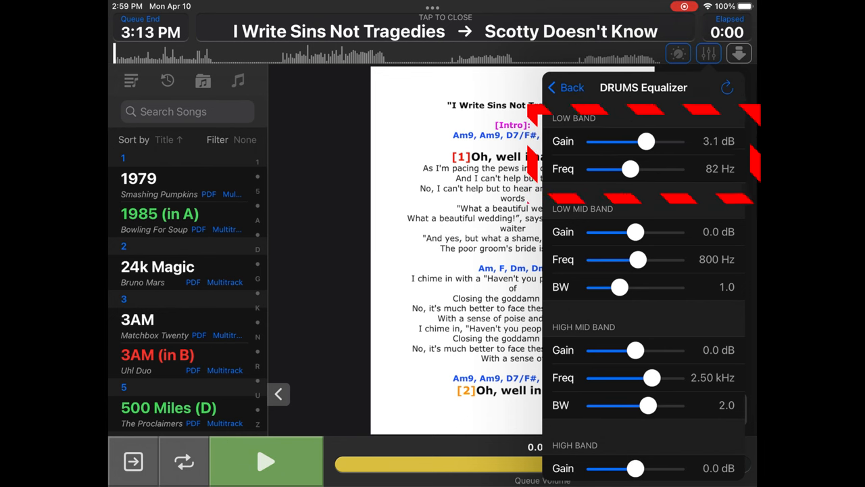
pyautogui.click(726, 87)
pyautogui.scroll(-2, 642, 270)
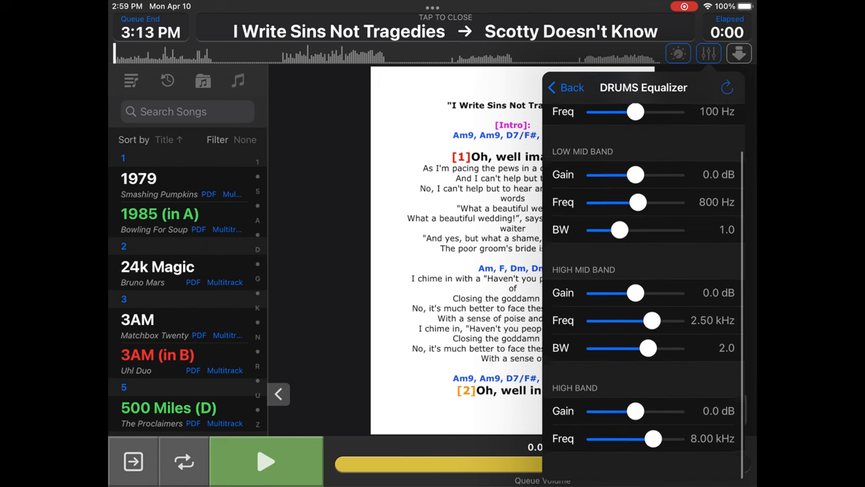
pyautogui.moveTo(635, 415); pyautogui.dragTo(625, 415)
pyautogui.moveTo(654, 442); pyautogui.dragTo(659, 442)
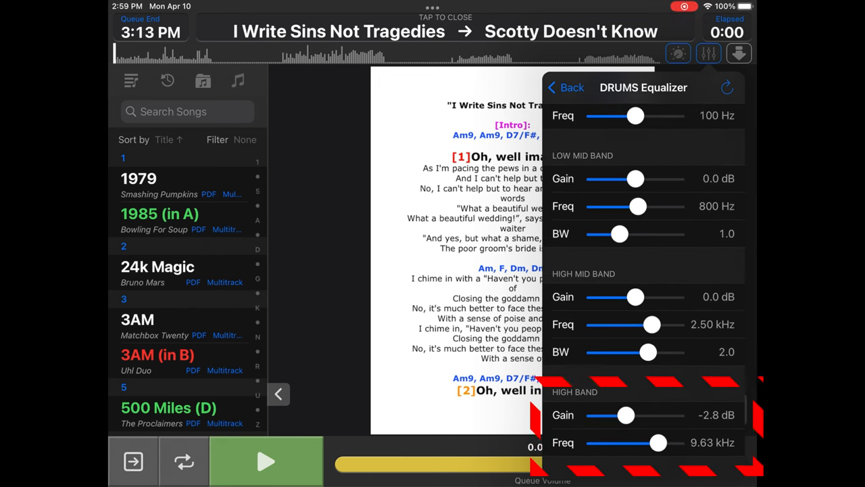
pyautogui.moveTo(625, 414); pyautogui.dragTo(635, 415)
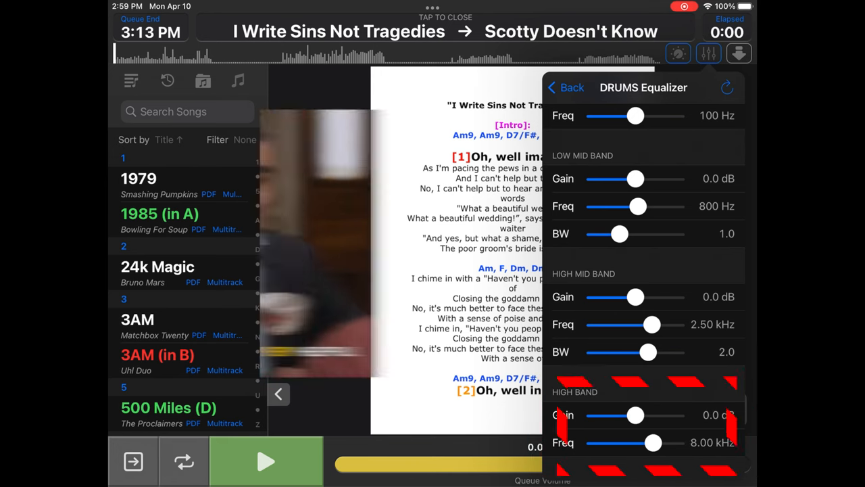
pyautogui.moveTo(658, 442); pyautogui.dragTo(652, 442)
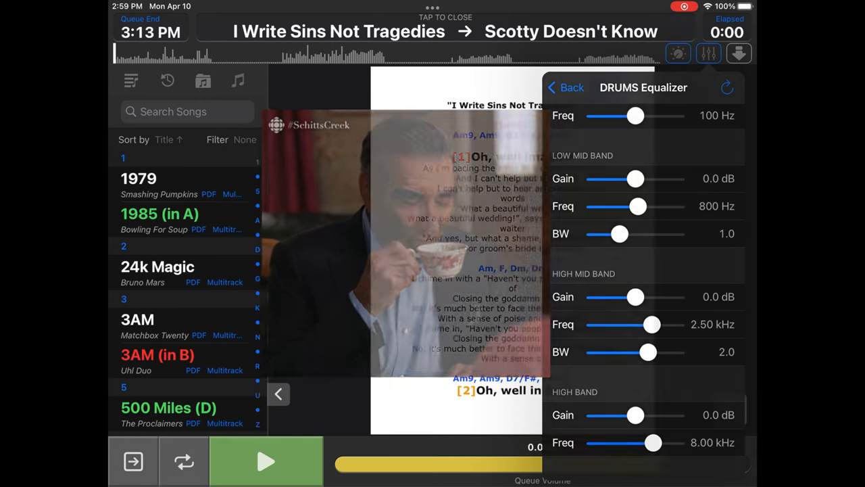
pyautogui.click(444, 24)
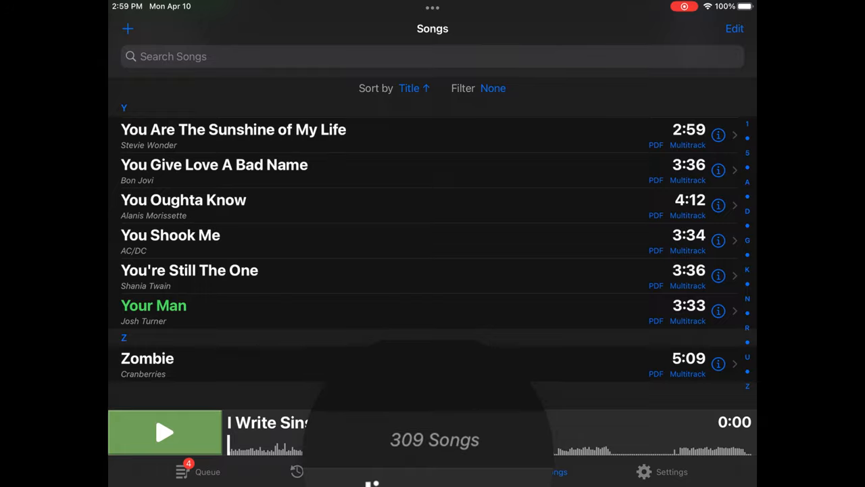
pyautogui.scroll(10, 433, 243)
pyautogui.scroll(10, 433, 244)
pyautogui.scroll(10, 432, 243)
pyautogui.scroll(10, 432, 243)
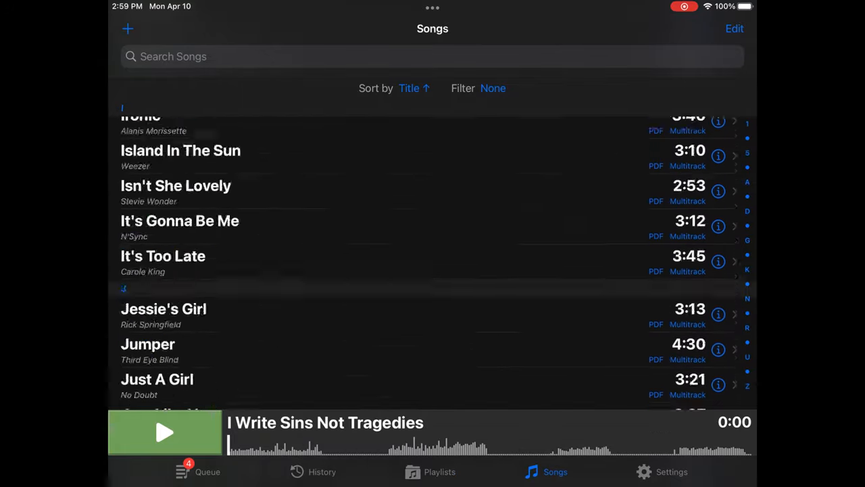
pyautogui.scroll(10, 432, 243)
pyautogui.scroll(10, 432, 244)
pyautogui.scroll(-5, 433, 243)
pyautogui.scroll(-5, 433, 244)
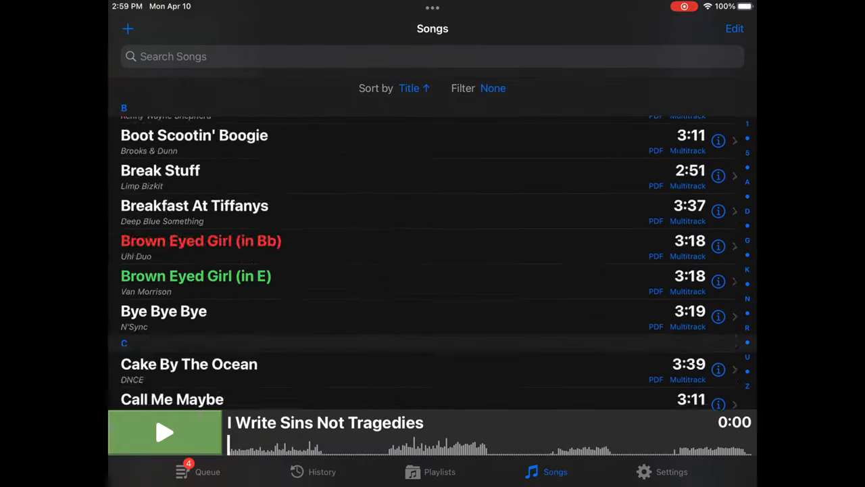
pyautogui.scroll(-10, 432, 244)
pyautogui.scroll(-10, 433, 243)
pyautogui.scroll(-10, 433, 243)
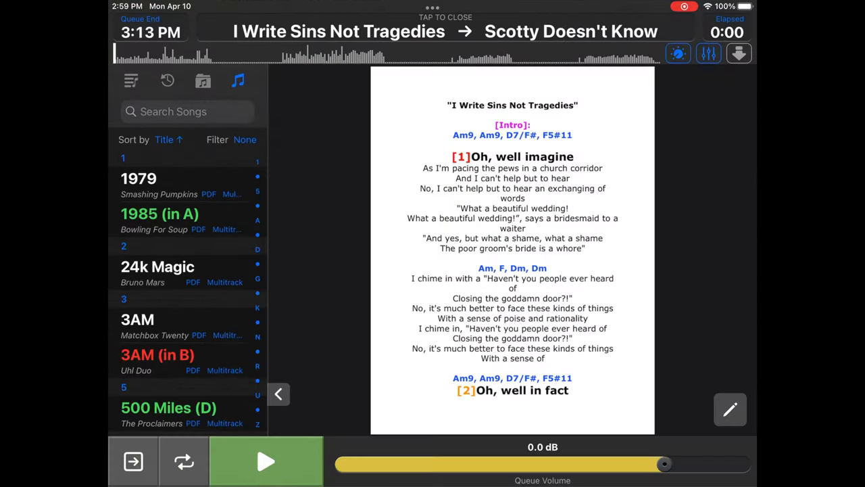
# Show the Multitrack Setup popover with DRUMS at -12.7 dB and BASS at 0.0 dB.
pyautogui.click(708, 54)
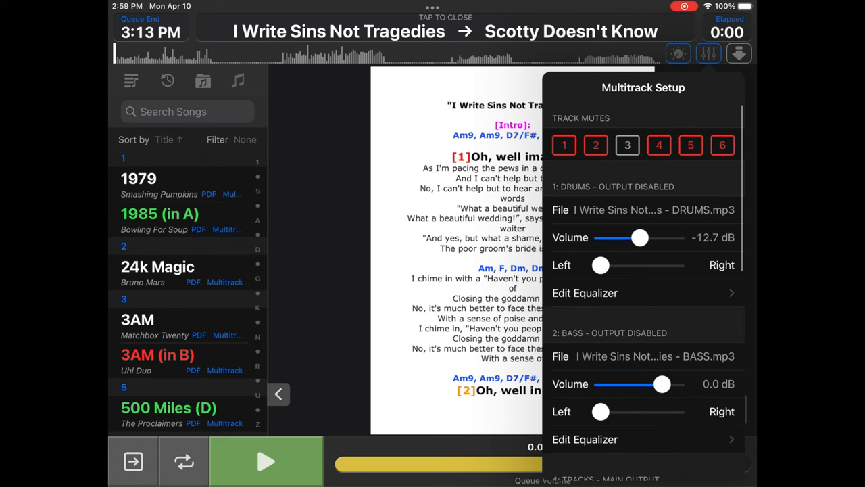